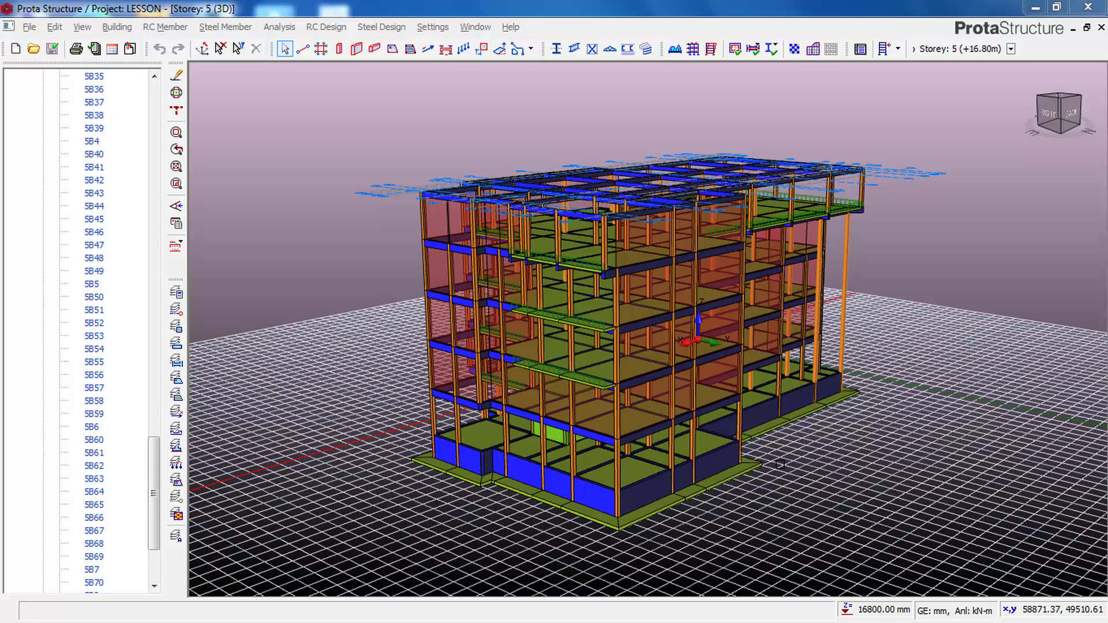
- Inspect the model from several angles, then bring up the 3D Building Analysis settings
{"action": "mouse_move", "coordinate": [773, 463]}
{"action": "middle_mouse_down"}
{"action": "mouse_move", "coordinate": [803, 457]}
{"action": "mouse_move", "coordinate": [717, 455]}
{"action": "mouse_move", "coordinate": [700, 467]}
{"action": "mouse_move", "coordinate": [840, 468]}
{"action": "mouse_move", "coordinate": [755, 462]}
{"action": "mouse_move", "coordinate": [767, 485]}
{"action": "mouse_move", "coordinate": [826, 474]}
{"action": "middle_mouse_up"}
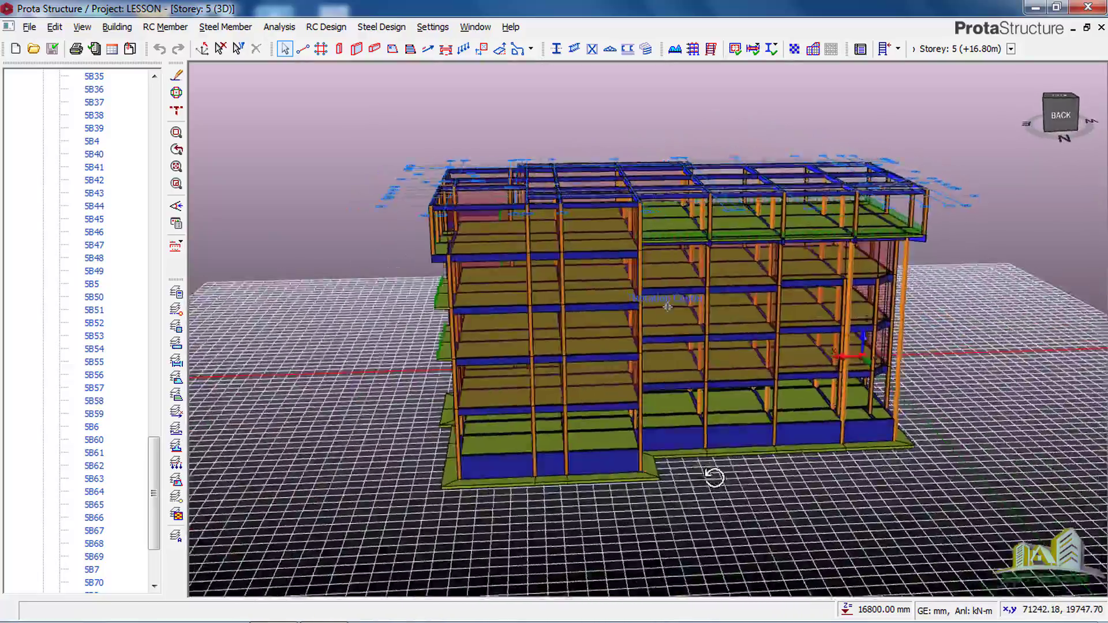
{"action": "middle_click_drag", "start_coordinate": [714, 478], "coordinate": [583, 470]}
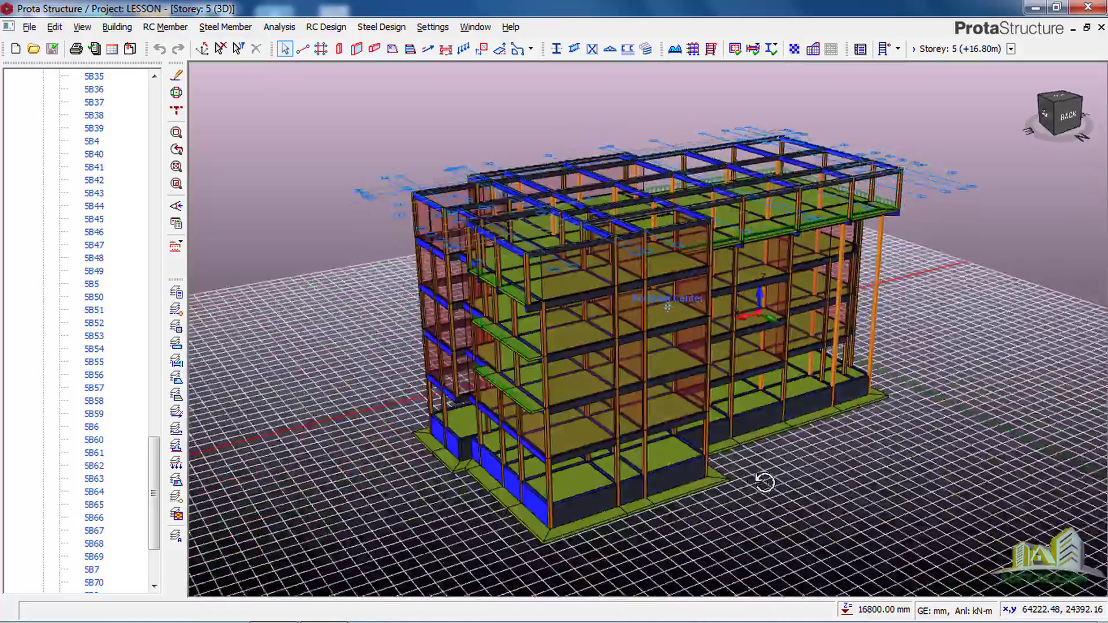
{"action": "middle_click_drag", "start_coordinate": [764, 482], "coordinate": [849, 470]}
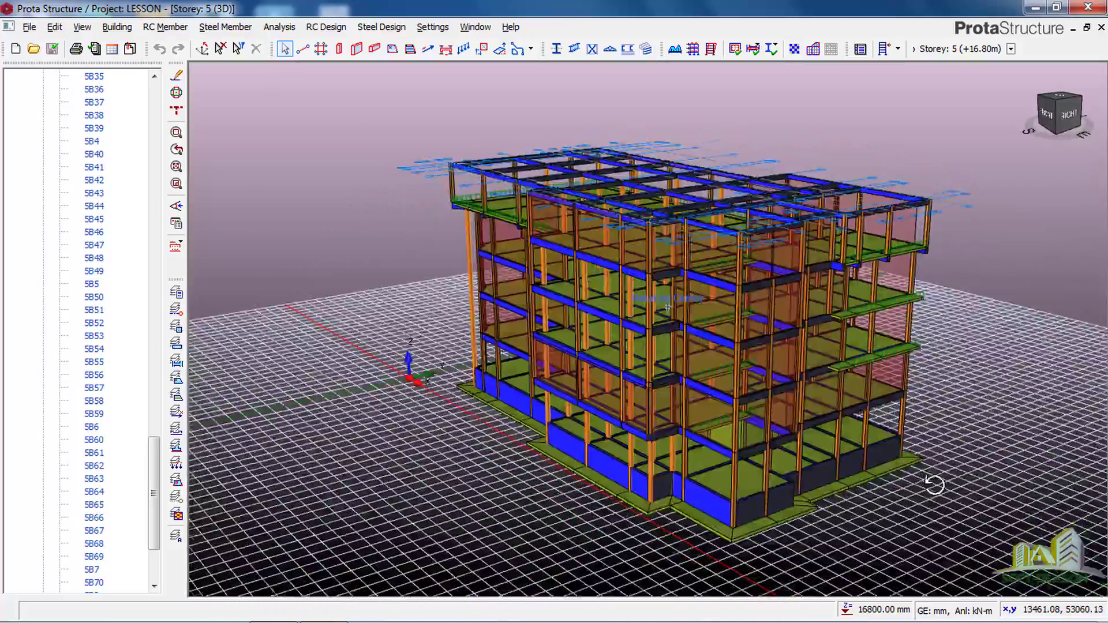
{"action": "middle_click_drag", "start_coordinate": [935, 485], "coordinate": [825, 457]}
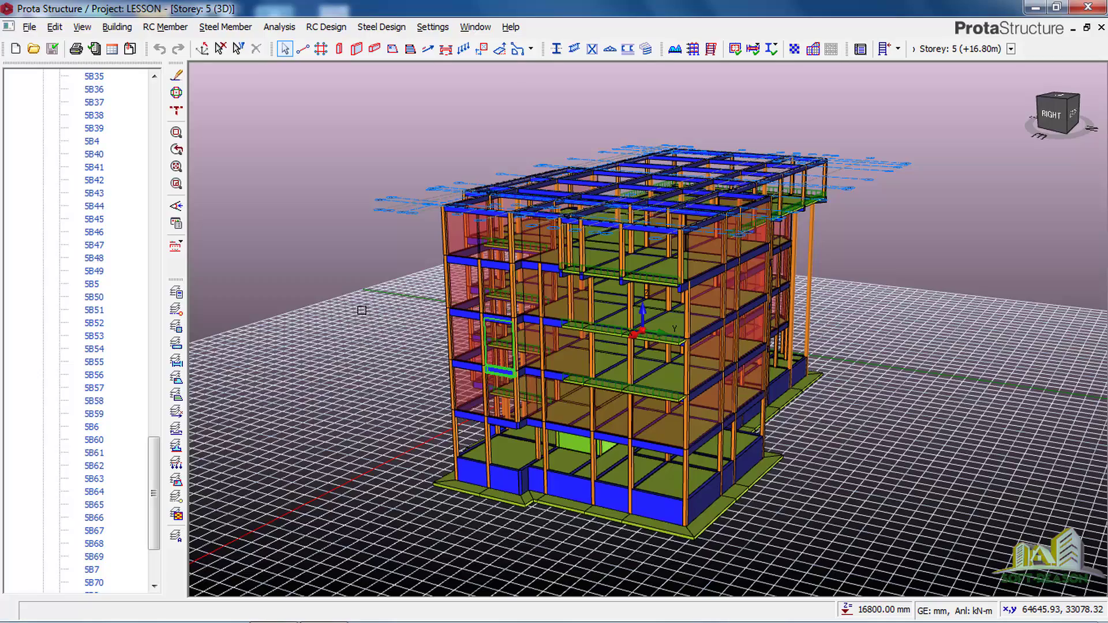
{"action": "middle_click_drag", "start_coordinate": [784, 421], "coordinate": [759, 438]}
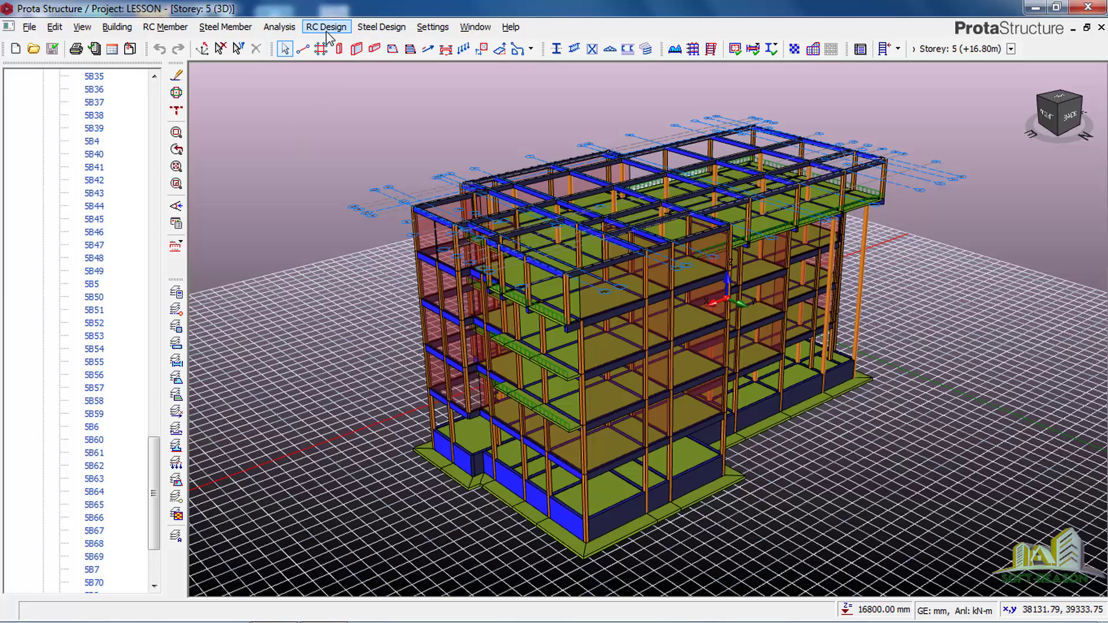
{"action": "right_click", "coordinate": [278, 32]}
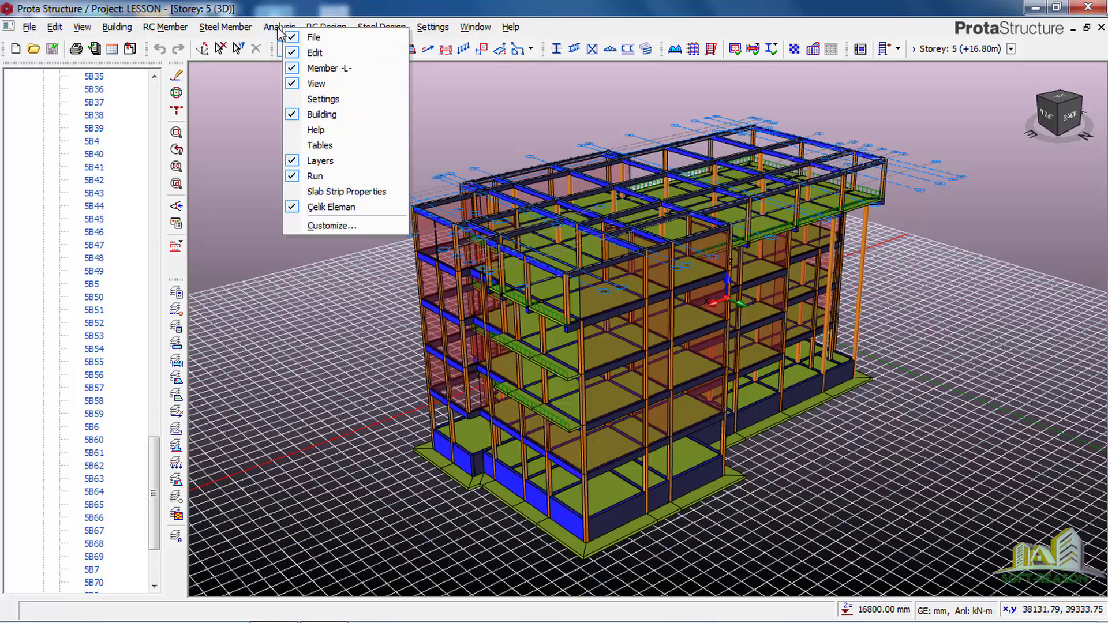
{"action": "left_click", "coordinate": [275, 30]}
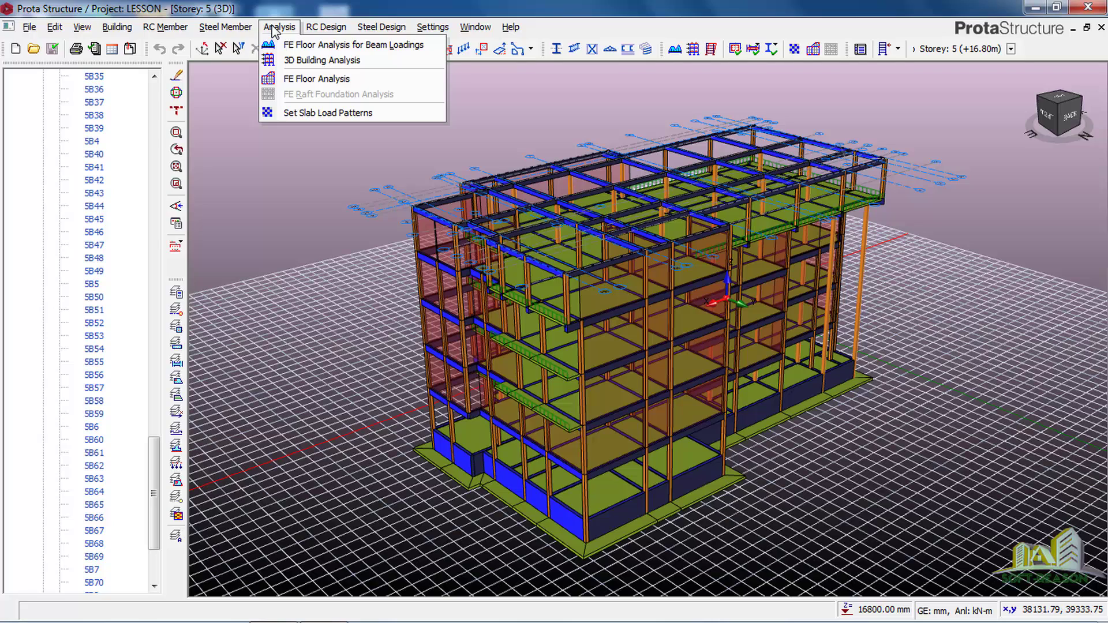
{"action": "left_click", "coordinate": [288, 61]}
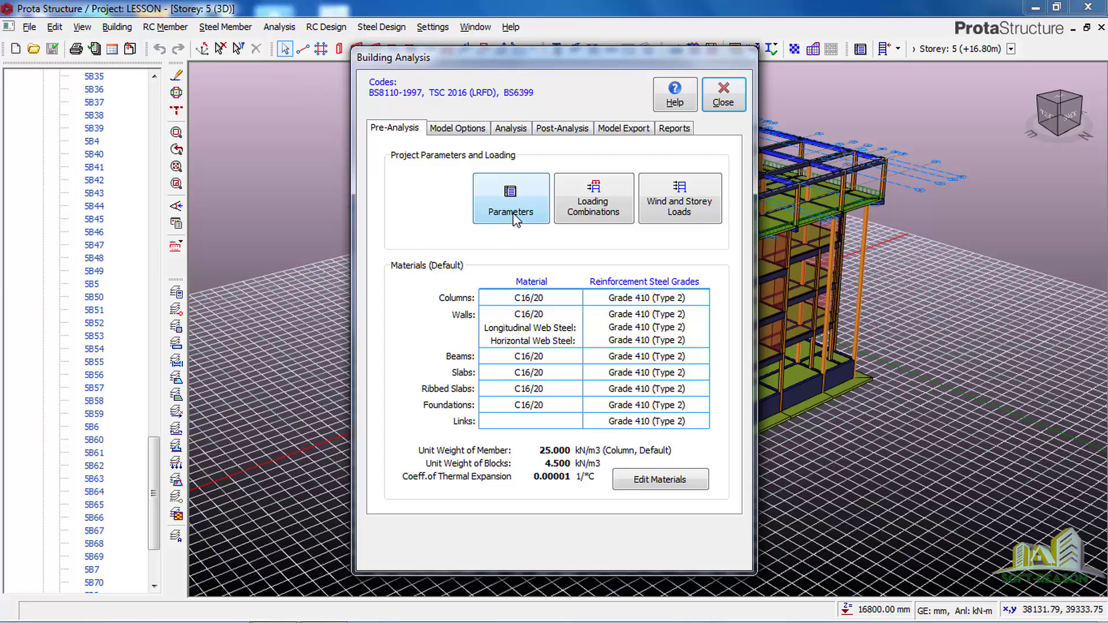
- Review the project's Foundations, Title and Codes parameters, then confirm with OK
{"action": "left_click", "coordinate": [511, 206]}
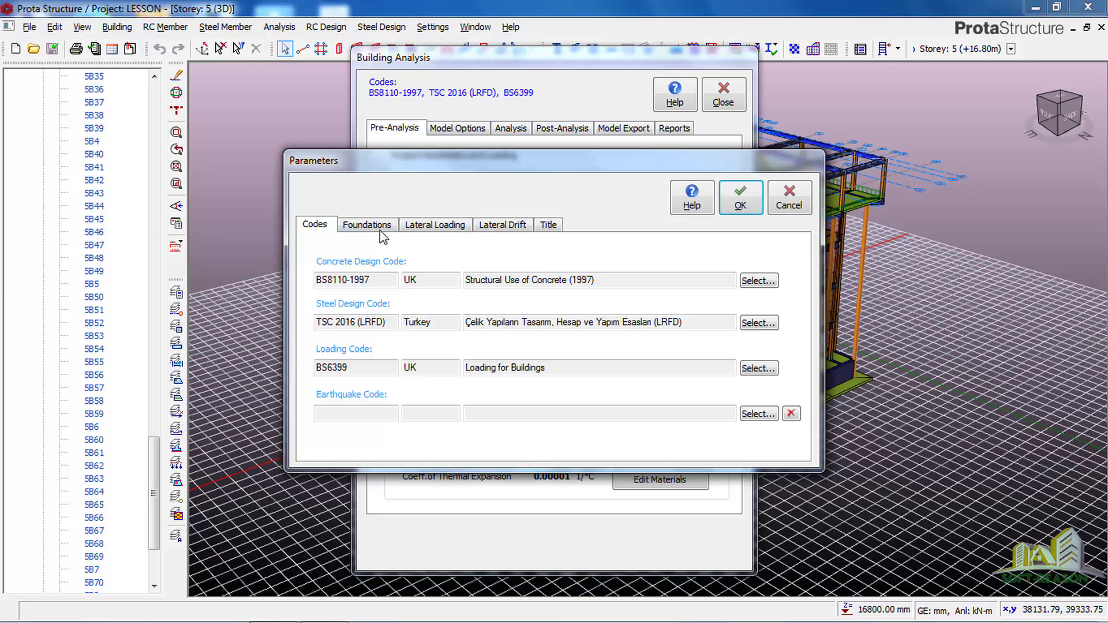
{"action": "left_click", "coordinate": [375, 226]}
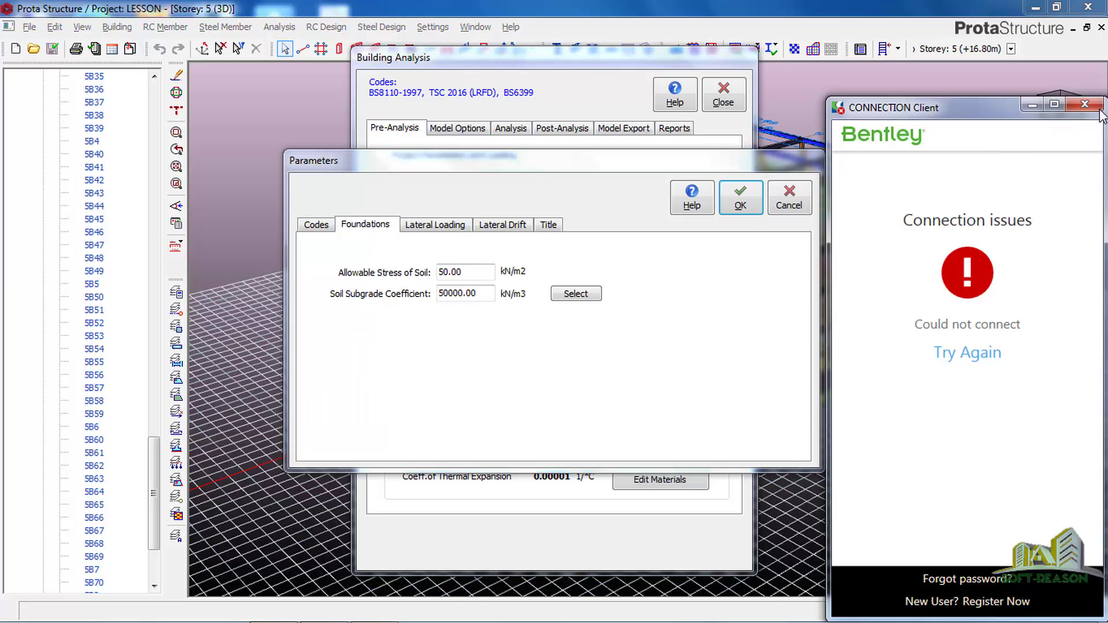
{"action": "left_click", "coordinate": [1086, 106]}
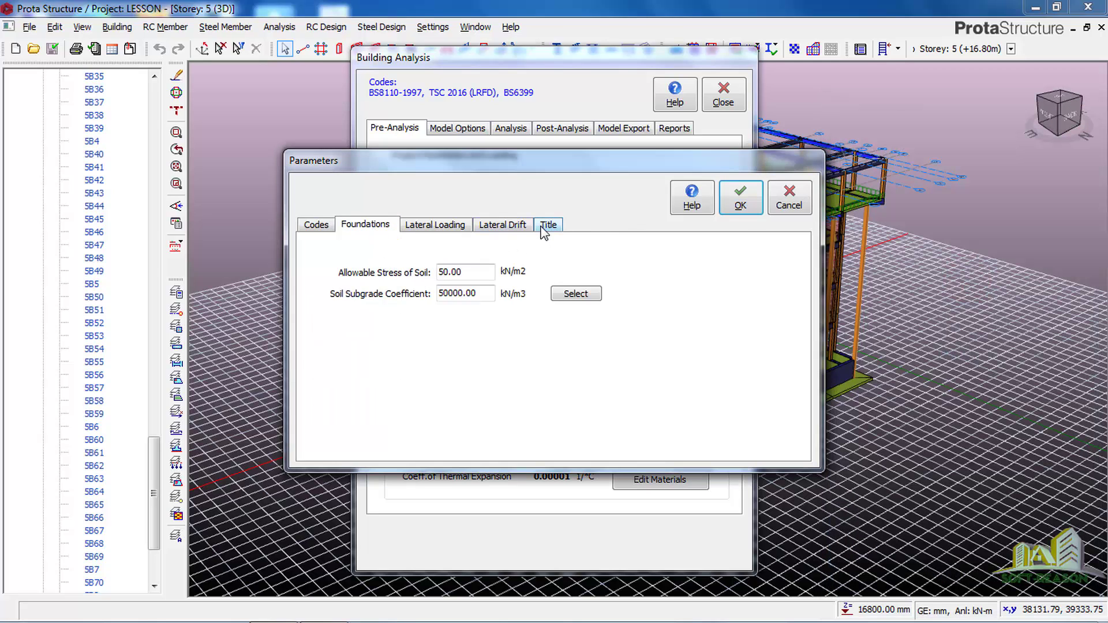
{"action": "left_click", "coordinate": [546, 226]}
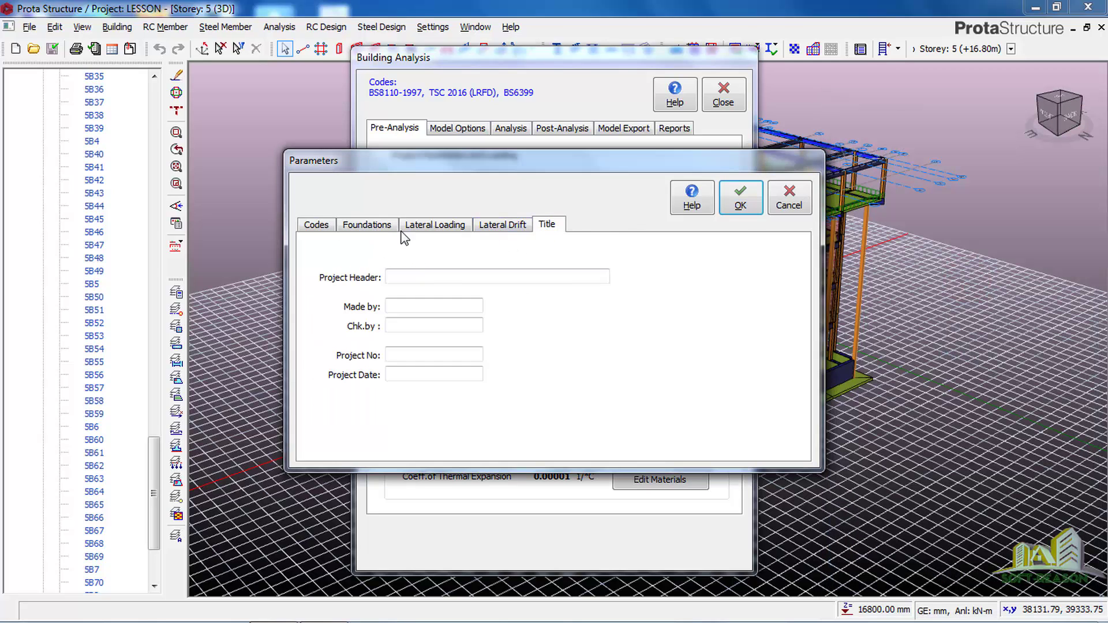
{"action": "left_click", "coordinate": [318, 226]}
{"action": "left_click", "coordinate": [740, 199]}
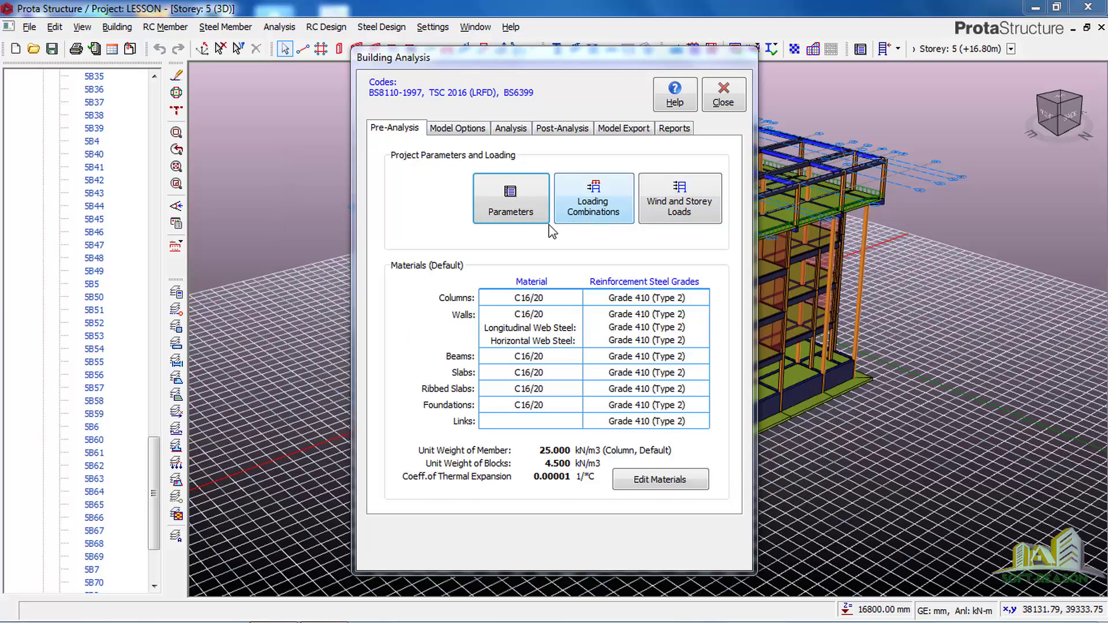
{"action": "left_click", "coordinate": [594, 211]}
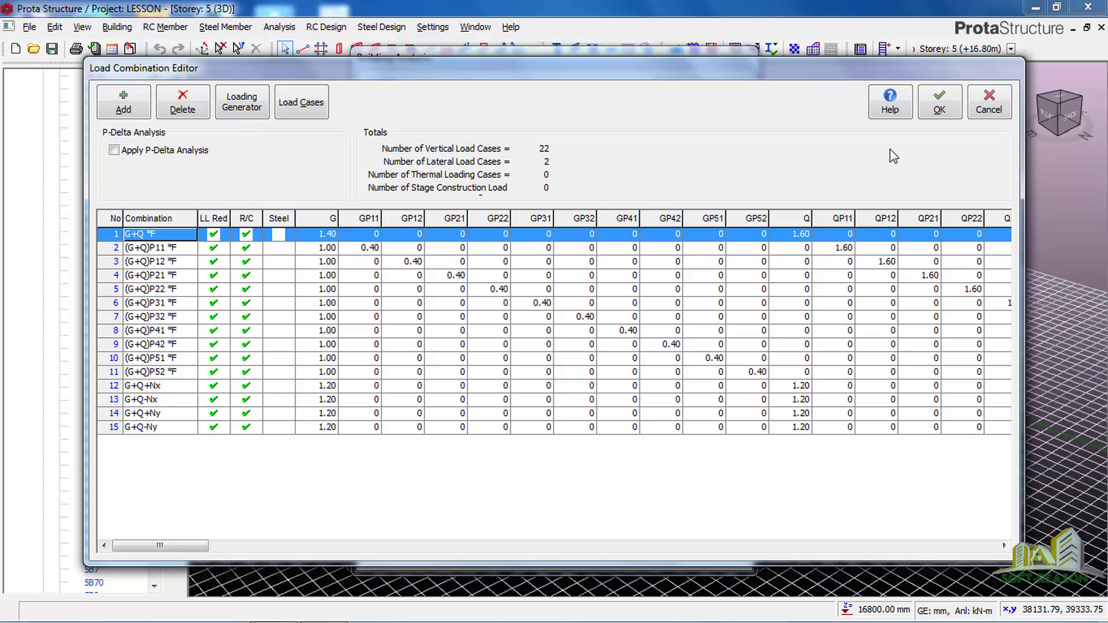
{"action": "left_click", "coordinate": [940, 103]}
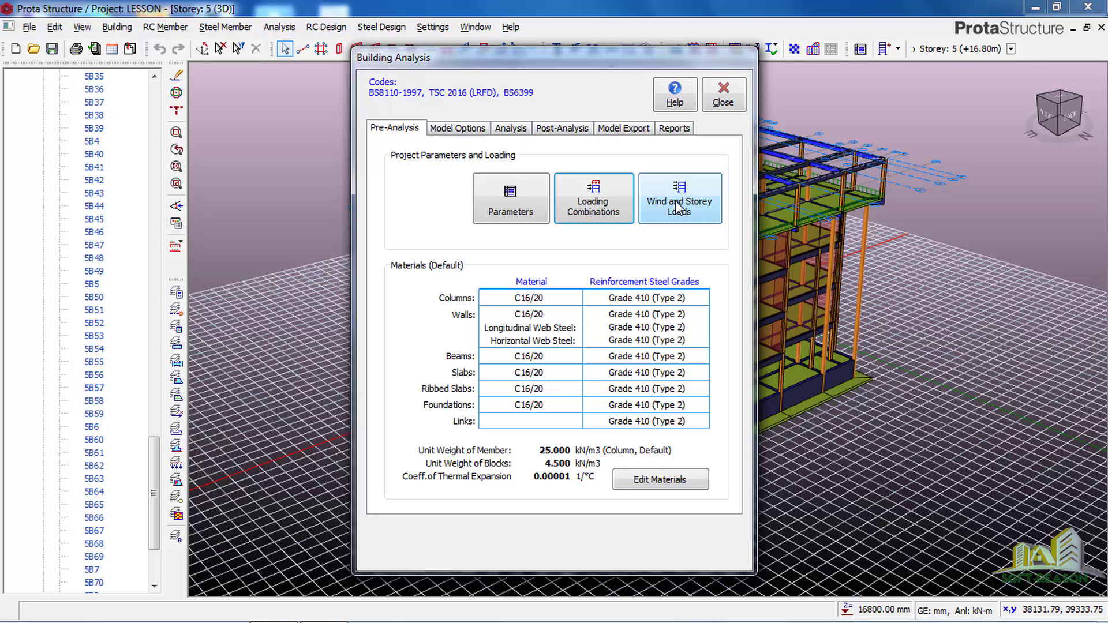
{"action": "left_click", "coordinate": [455, 131]}
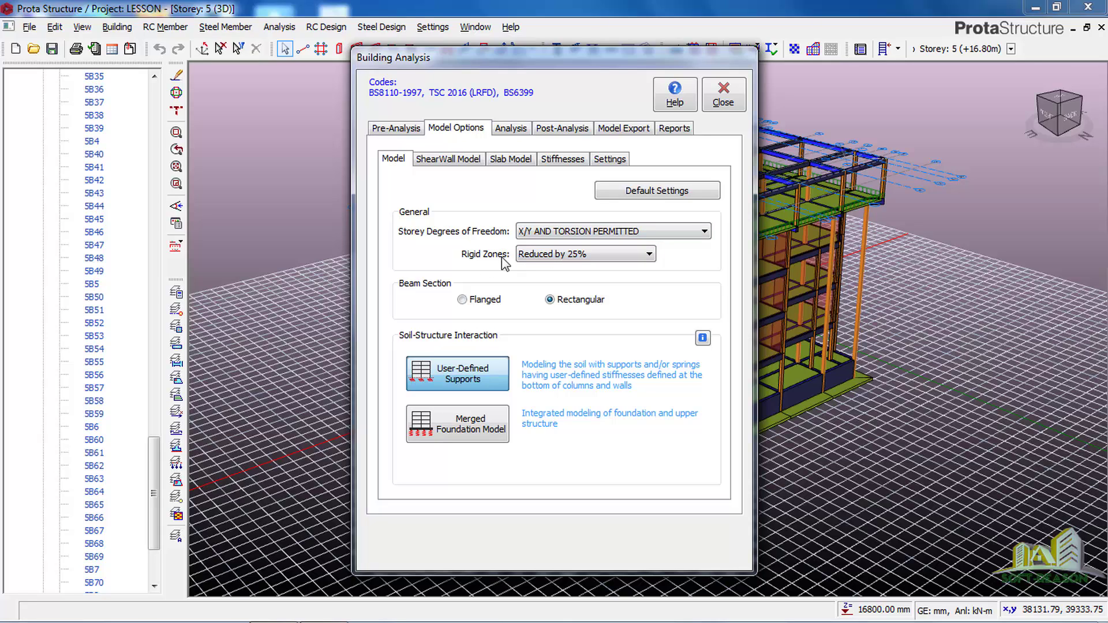
- Set the Rigid Zones option in Model Options to NONE
{"action": "left_click", "coordinate": [607, 258]}
{"action": "left_click", "coordinate": [555, 290]}
- Check the Analysis tab run options, dismiss the colour-scheme prompt, and return to Pre-Analysis
{"action": "left_click", "coordinate": [509, 128]}
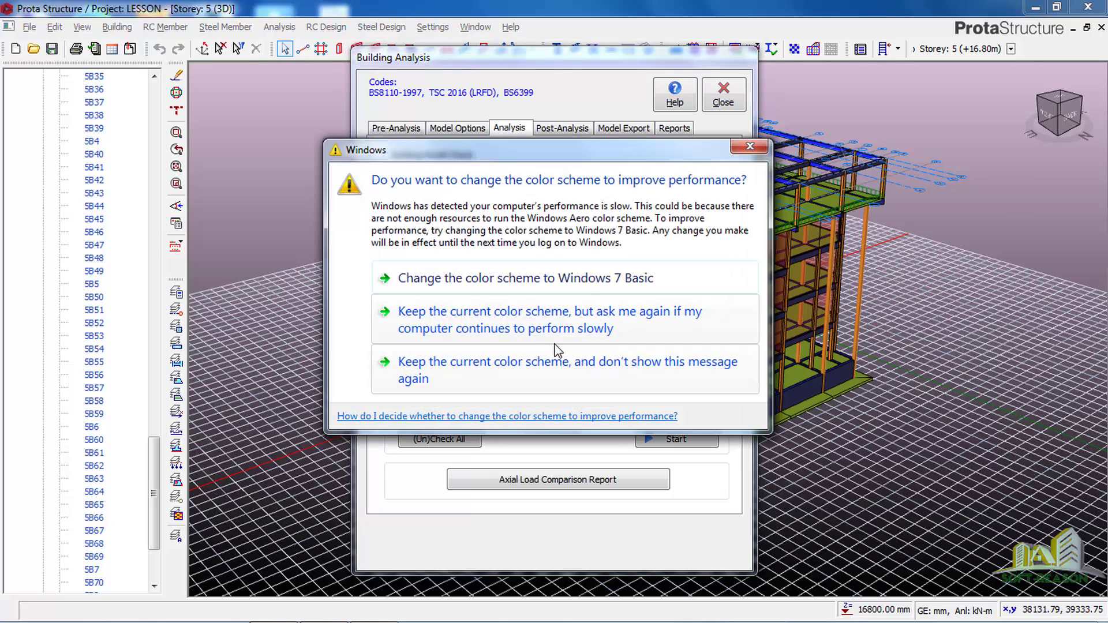
{"action": "left_click", "coordinate": [663, 370]}
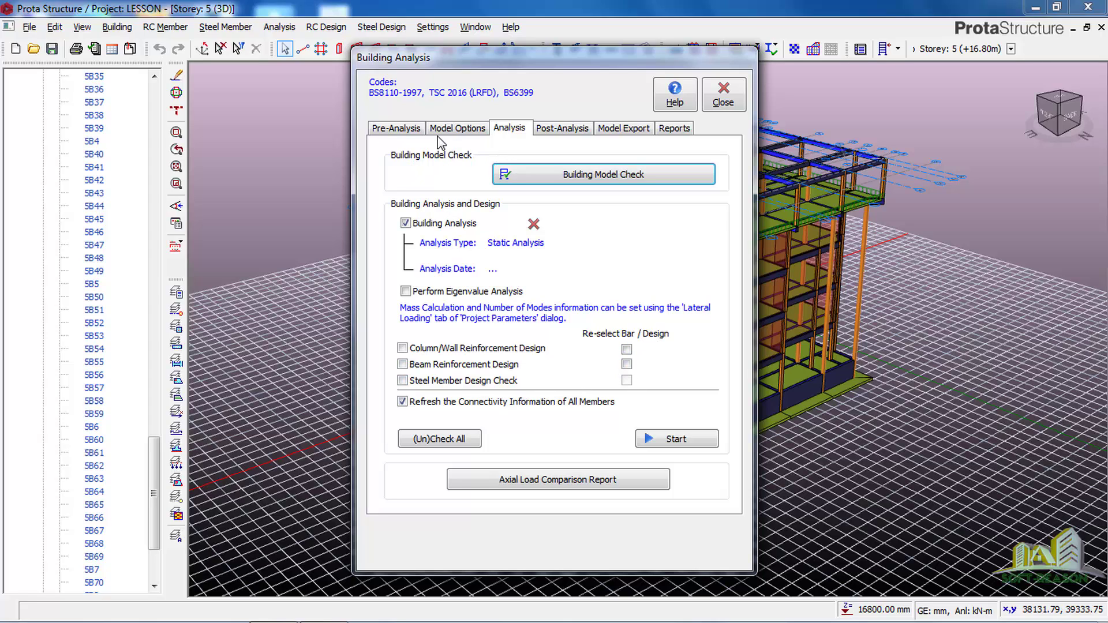
{"action": "left_click", "coordinate": [403, 131]}
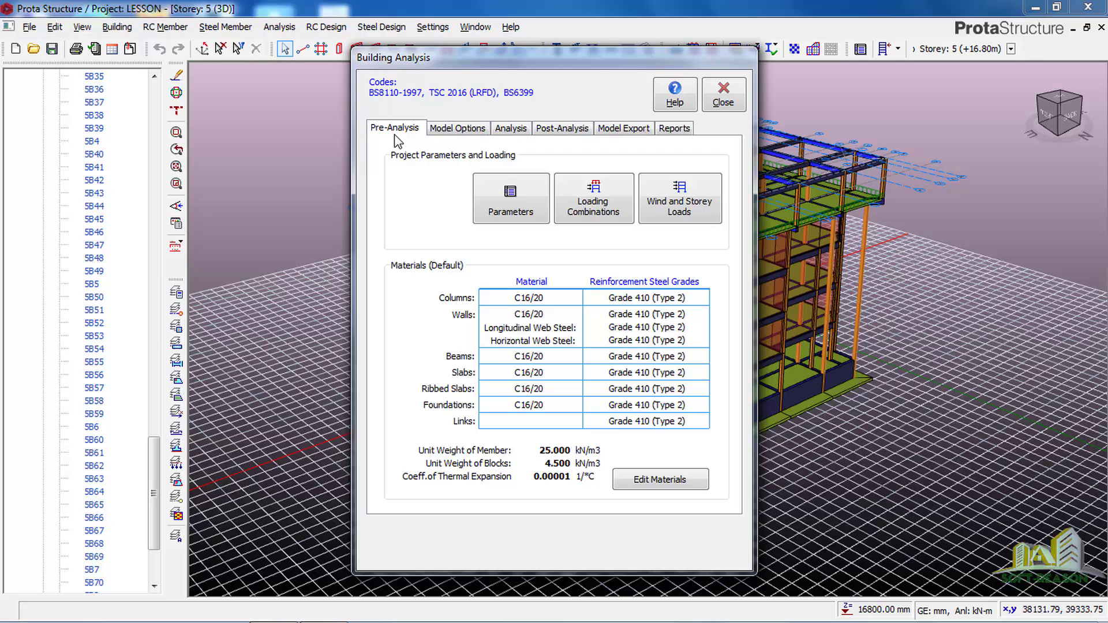
- Review the default C16/20 materials, then close the Building Analysis dialog
{"action": "left_click", "coordinate": [647, 485]}
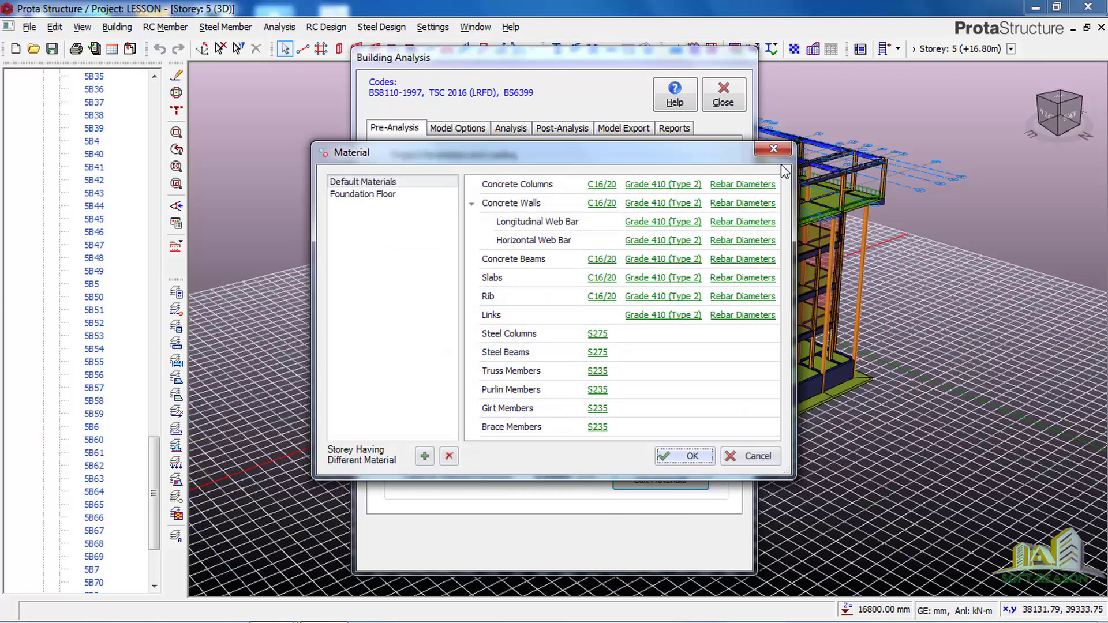
{"action": "left_click", "coordinate": [775, 148]}
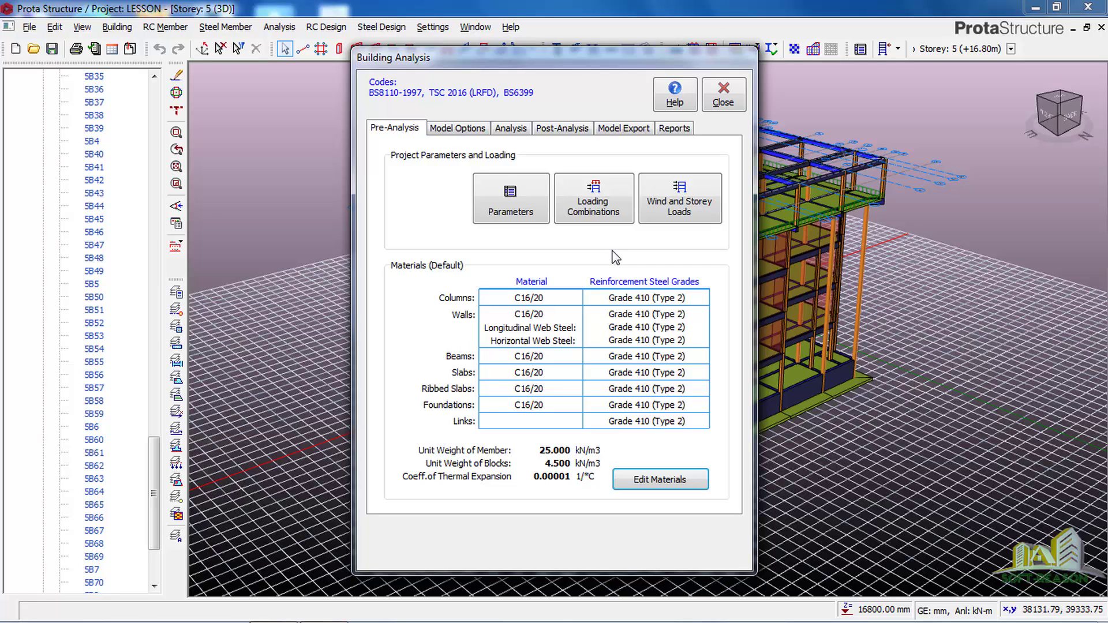
{"action": "left_click", "coordinate": [726, 99]}
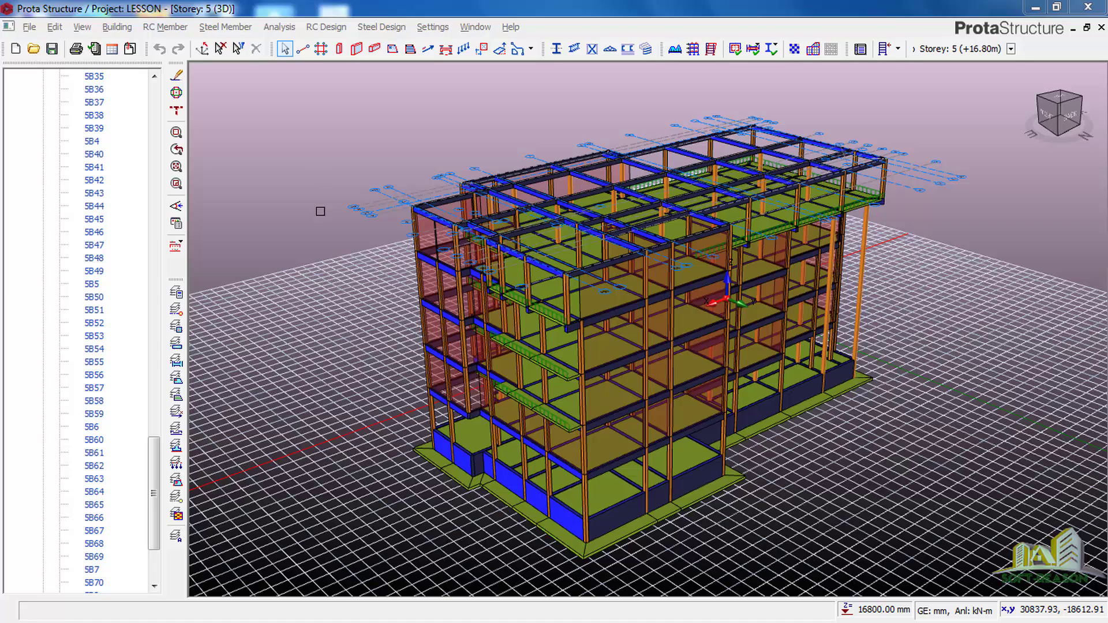
- Select the members in the upper-left bays of the model
{"action": "left_click", "coordinate": [279, 27]}
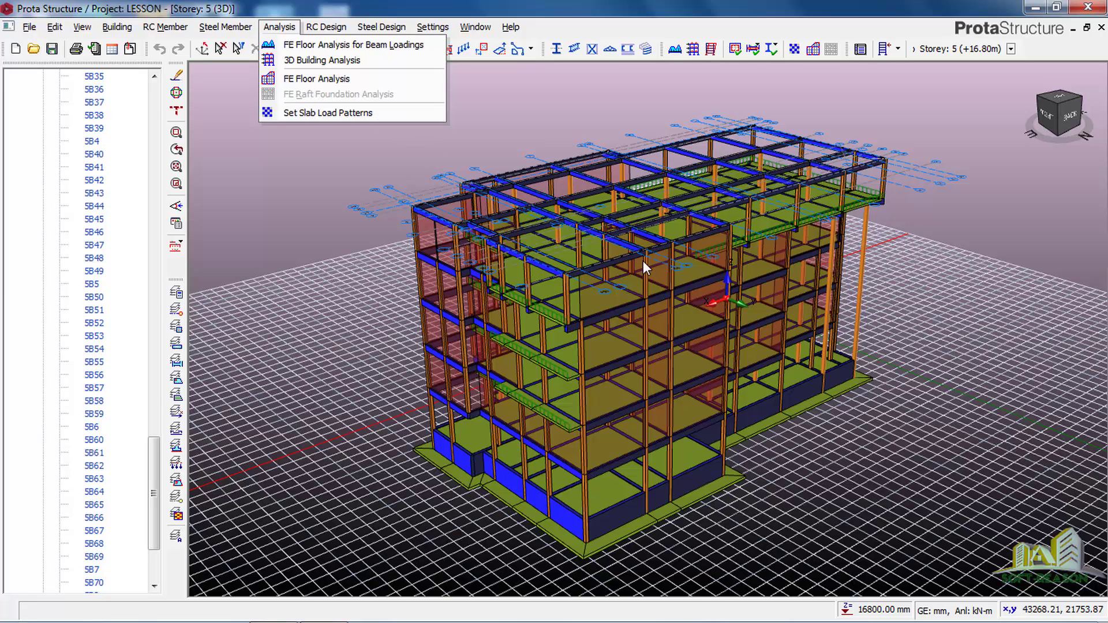
{"action": "left_click", "coordinate": [358, 276]}
{"action": "left_click_drag", "start_coordinate": [349, 268], "coordinate": [537, 314]}
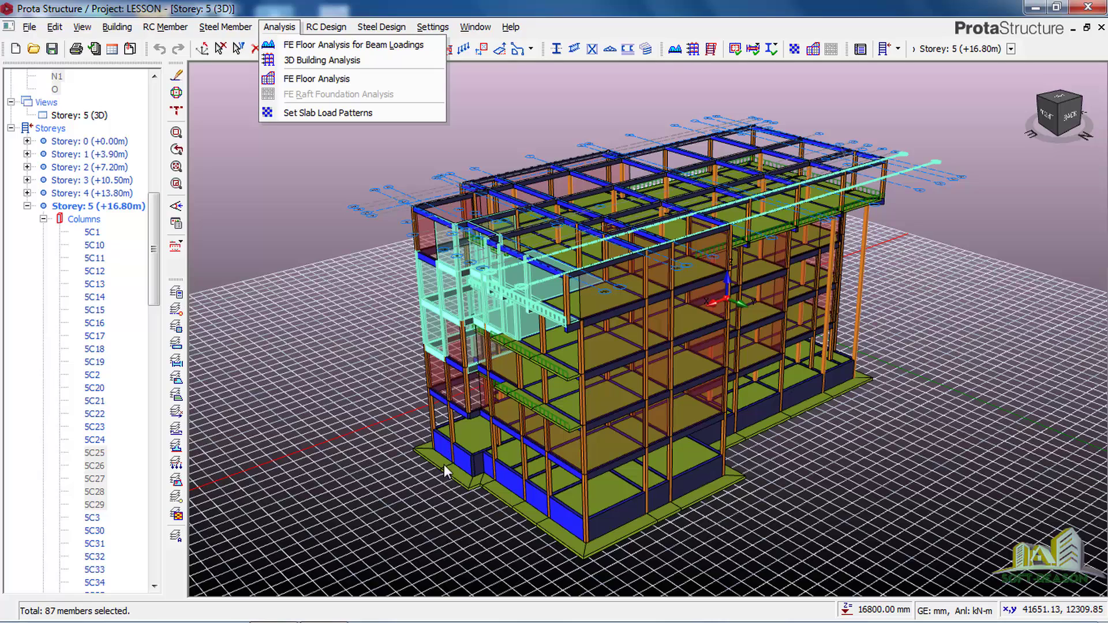
- Collapse Storey 5's Columns, Beams and the Axes lists, then activate Storey 0 (+0.00m)
{"action": "left_click", "coordinate": [55, 219]}
{"action": "left_click", "coordinate": [43, 219]}
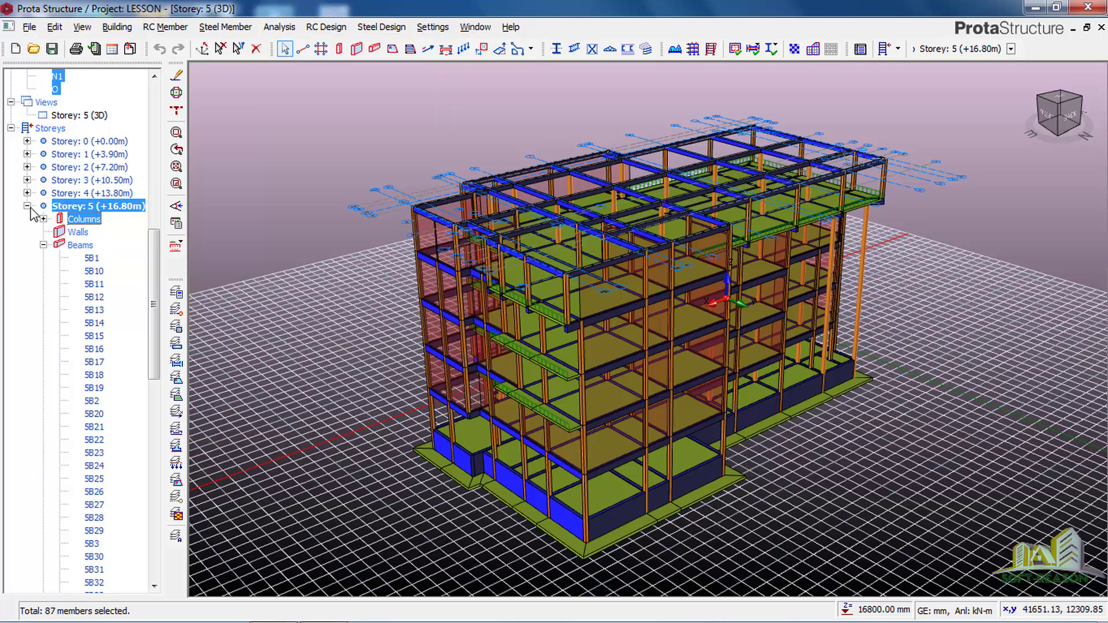
{"action": "left_click", "coordinate": [44, 245]}
{"action": "left_click", "coordinate": [53, 245]}
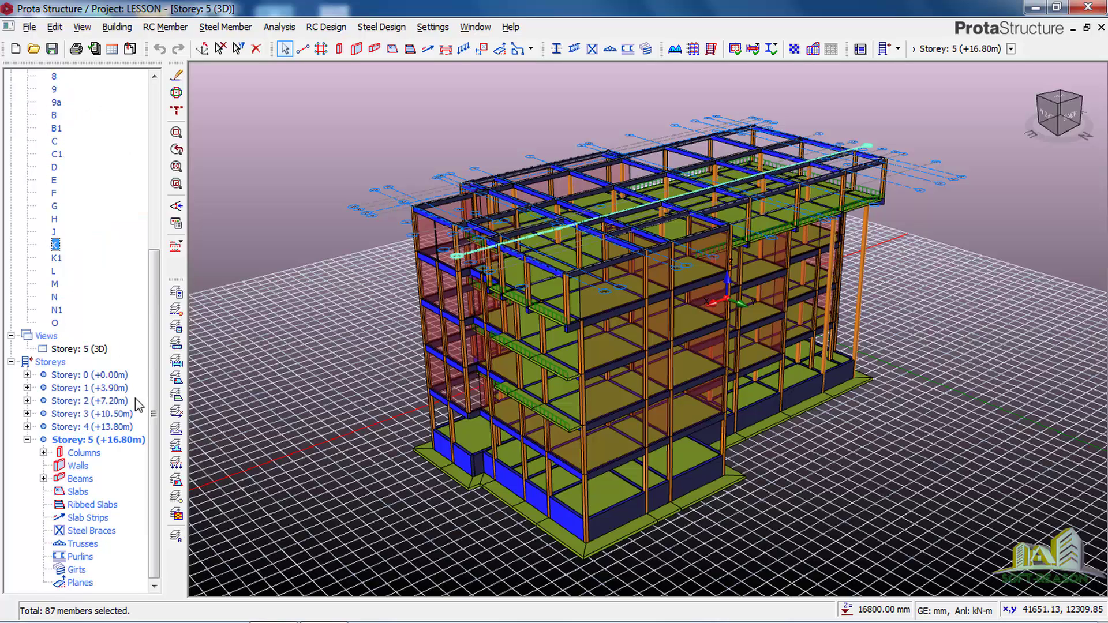
{"action": "scroll", "coordinate": [46, 174], "scroll_direction": "up", "scroll_amount": 7}
{"action": "left_click", "coordinate": [11, 90]}
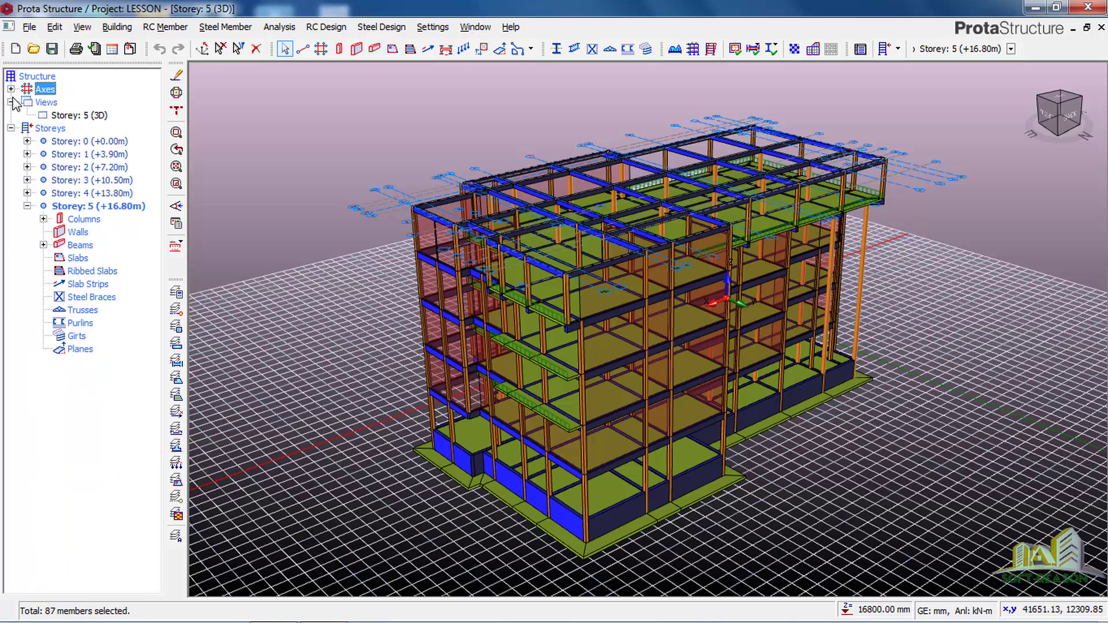
{"action": "left_click", "coordinate": [85, 144]}
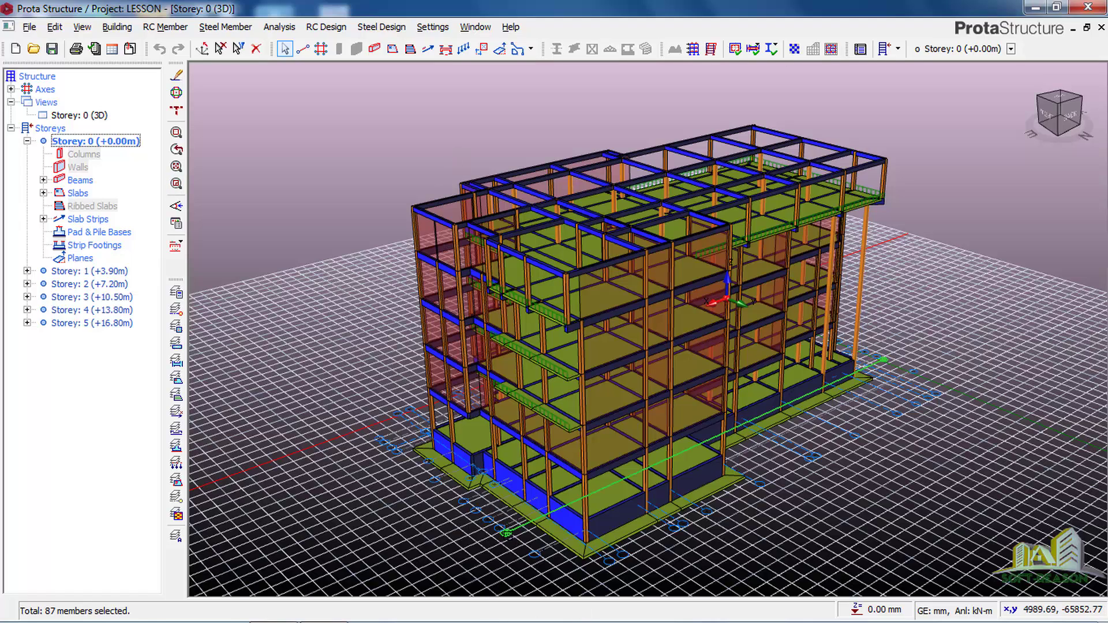
{"action": "left_click", "coordinate": [494, 536]}
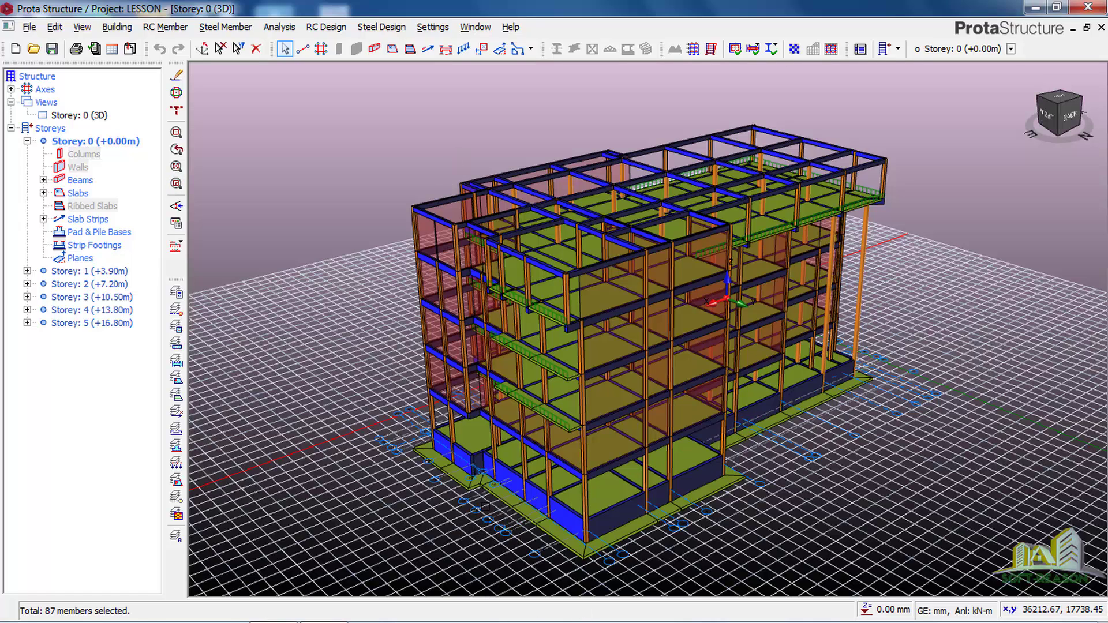
{"action": "scroll", "coordinate": [702, 513], "scroll_direction": "up", "scroll_amount": 3}
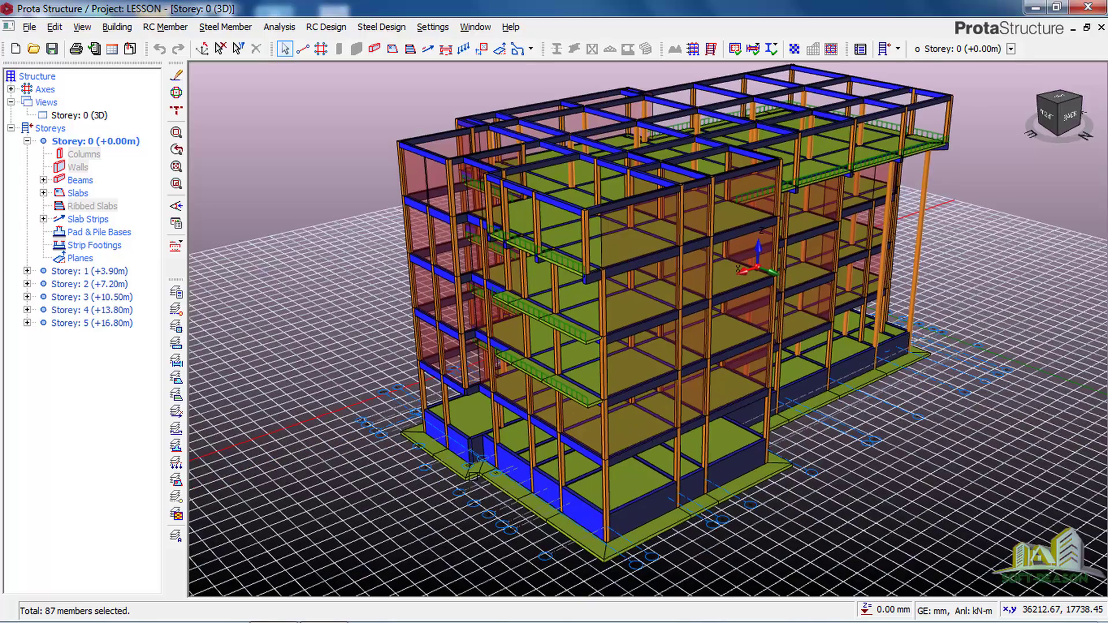
- In FE Raft Foundation Analysis, include column sections and use slab subgrade reaction values
{"action": "scroll", "coordinate": [401, 281], "scroll_direction": "down", "scroll_amount": 1}
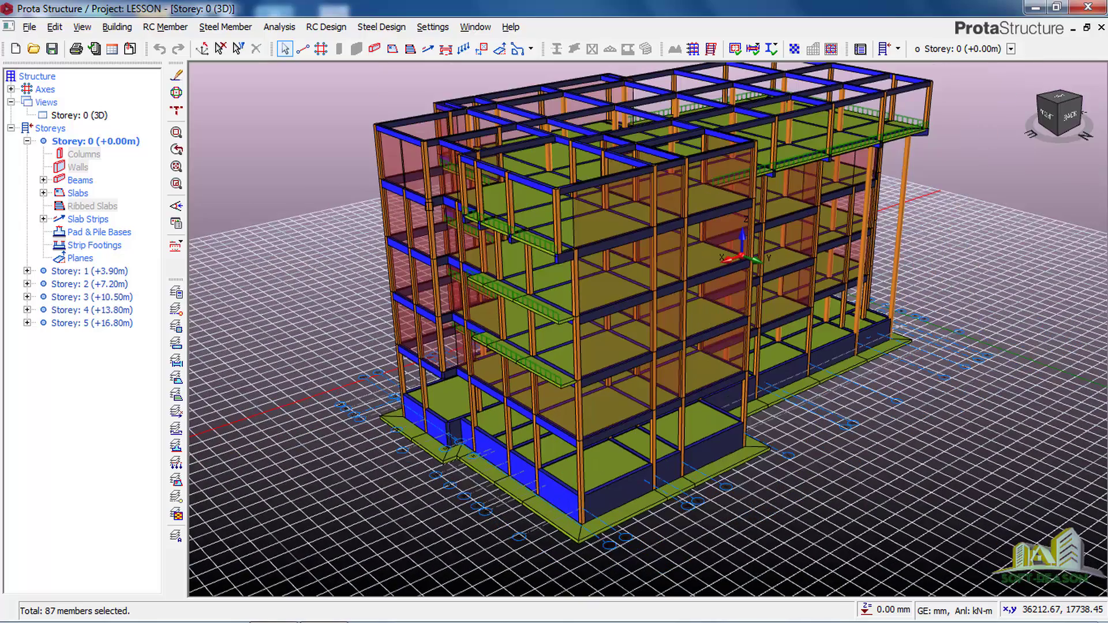
{"action": "left_click", "coordinate": [279, 27]}
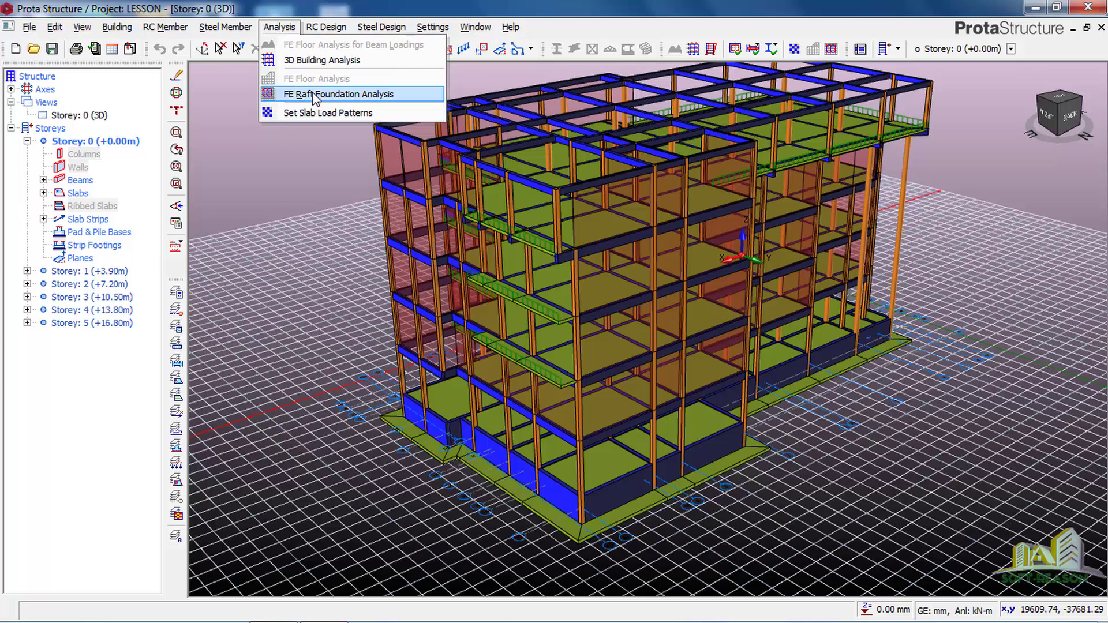
{"action": "left_click", "coordinate": [315, 96]}
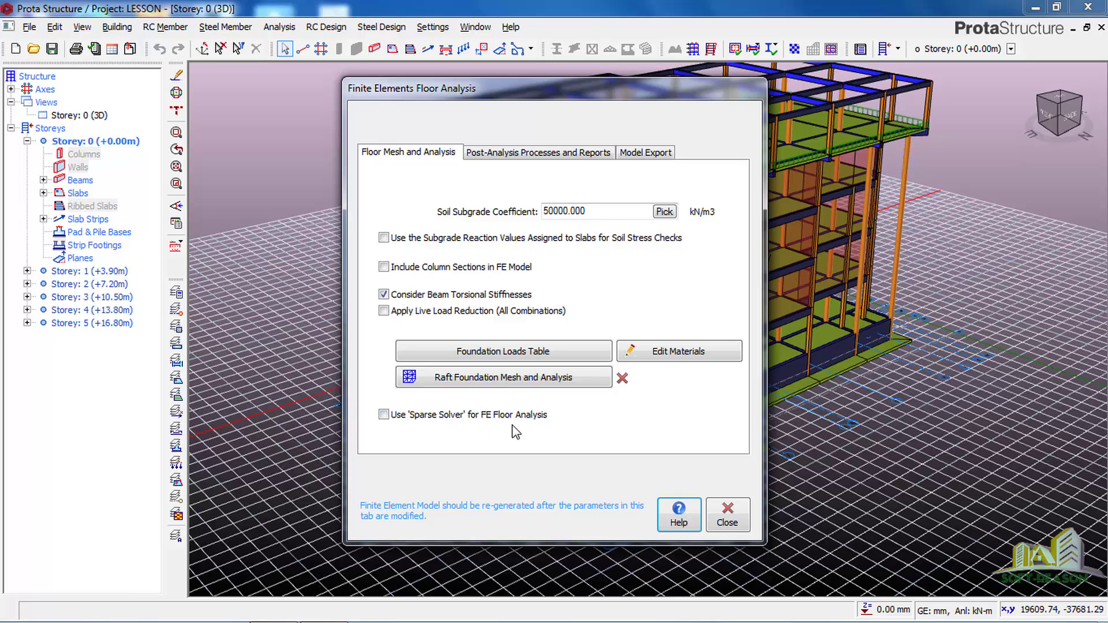
{"action": "left_click", "coordinate": [400, 268]}
{"action": "left_click", "coordinate": [395, 238]}
{"action": "left_click", "coordinate": [726, 513]}
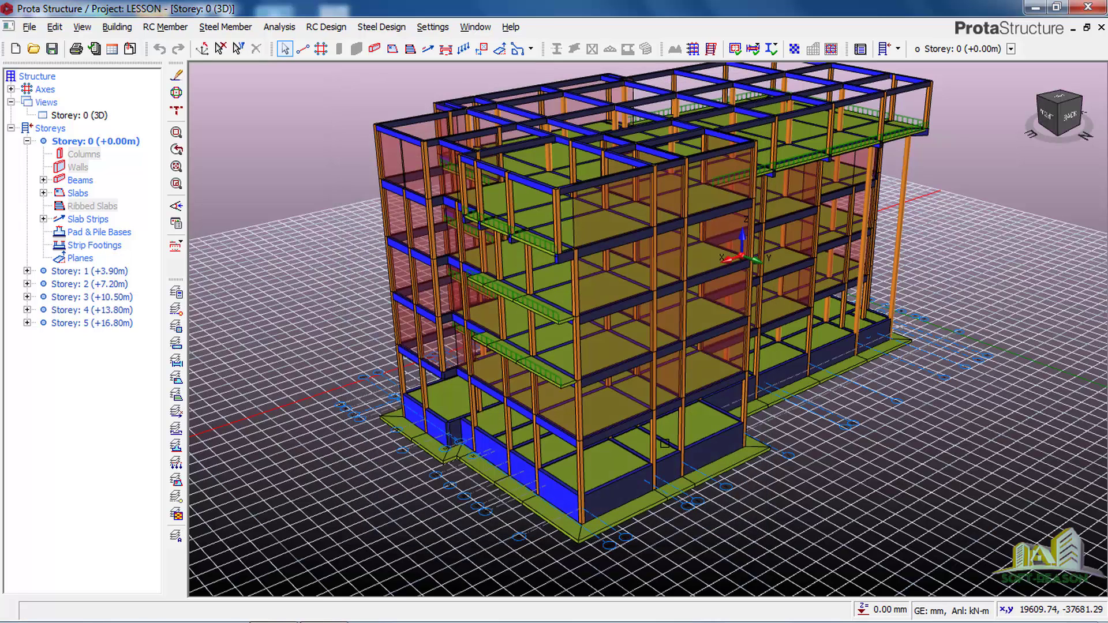
- Activate Storey: 5 (+16.80m) from the Storeys tree as the current storey
{"action": "scroll", "coordinate": [773, 529], "scroll_direction": "down", "scroll_amount": 1}
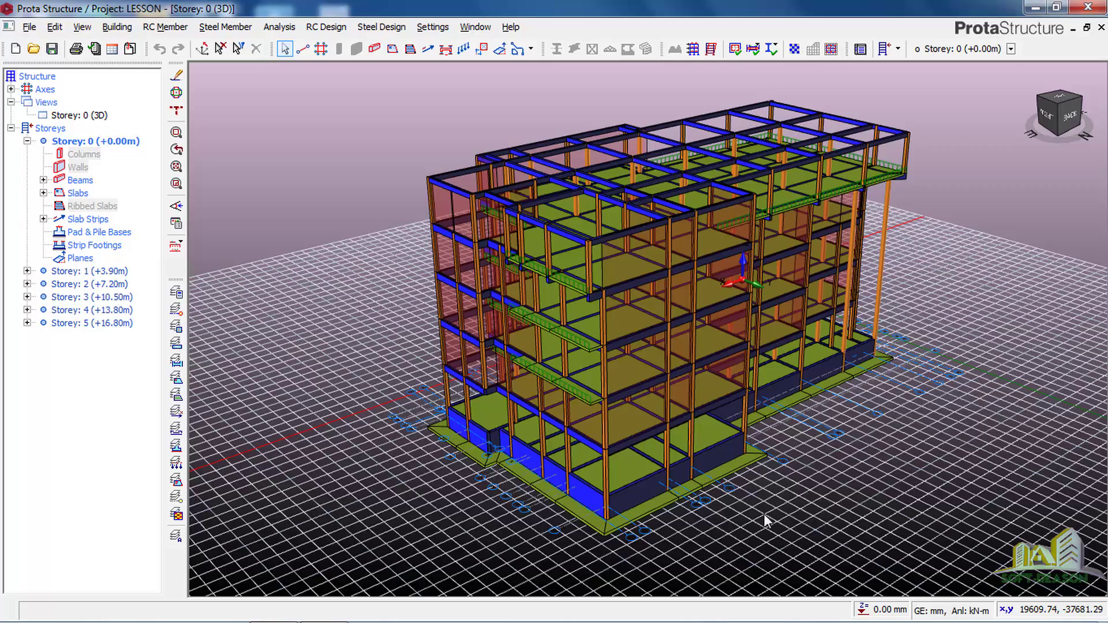
{"action": "scroll", "coordinate": [763, 514], "scroll_direction": "down", "scroll_amount": 1}
{"action": "scroll", "coordinate": [764, 478], "scroll_direction": "up", "scroll_amount": 1}
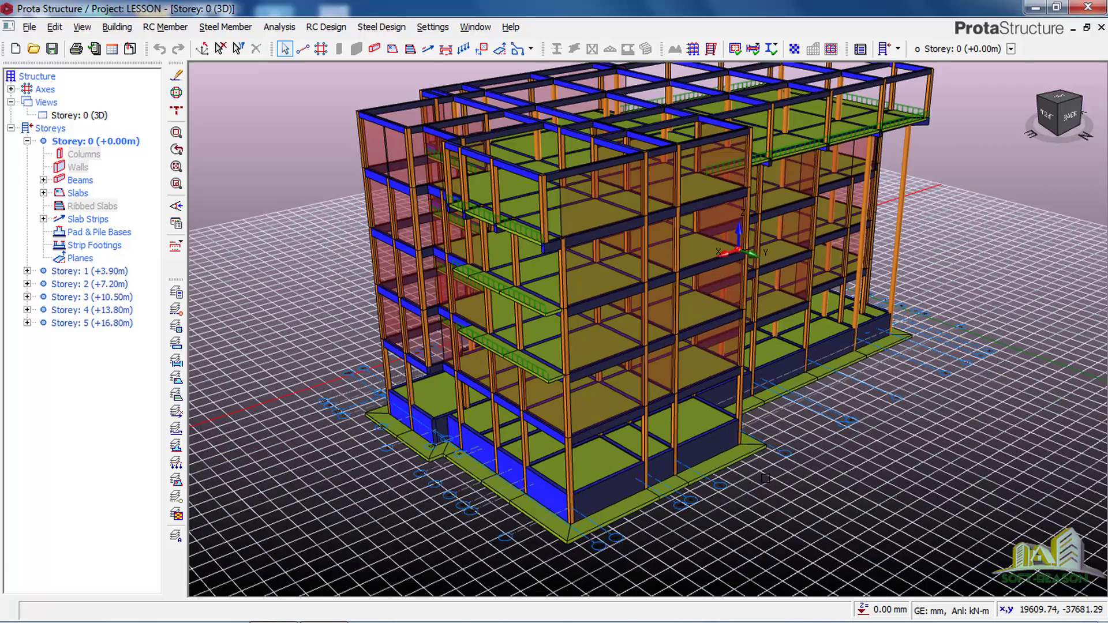
{"action": "mouse_move", "coordinate": [767, 469]}
{"action": "middle_mouse_down"}
{"action": "mouse_move", "coordinate": [769, 428]}
{"action": "mouse_move", "coordinate": [750, 408]}
{"action": "mouse_move", "coordinate": [752, 444]}
{"action": "mouse_move", "coordinate": [769, 448]}
{"action": "mouse_move", "coordinate": [758, 456]}
{"action": "middle_mouse_up"}
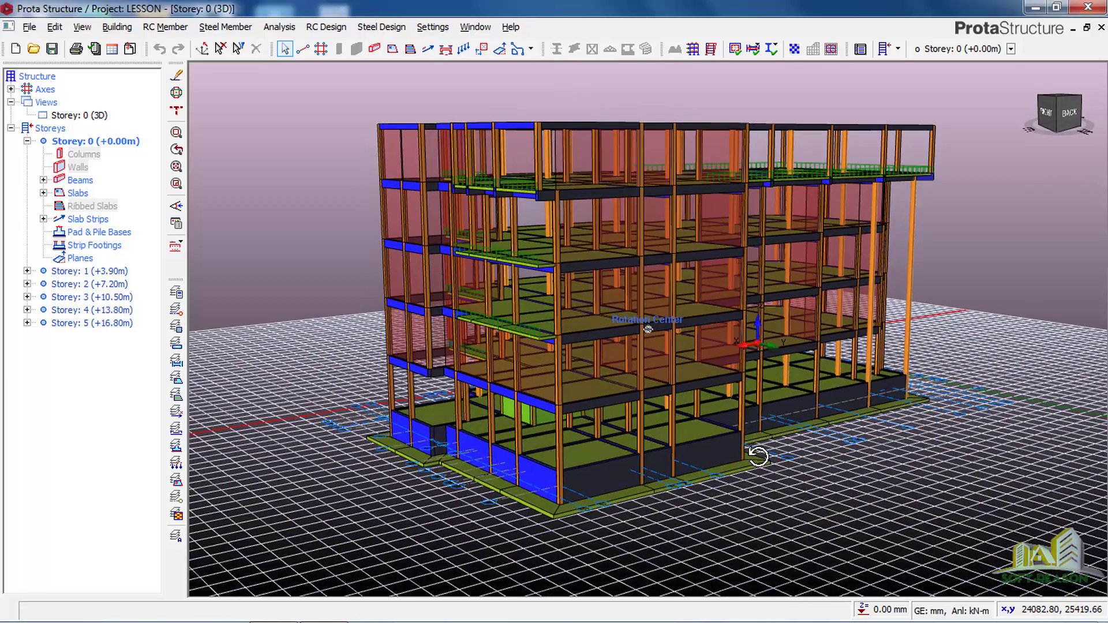
{"action": "double_click", "coordinate": [80, 324]}
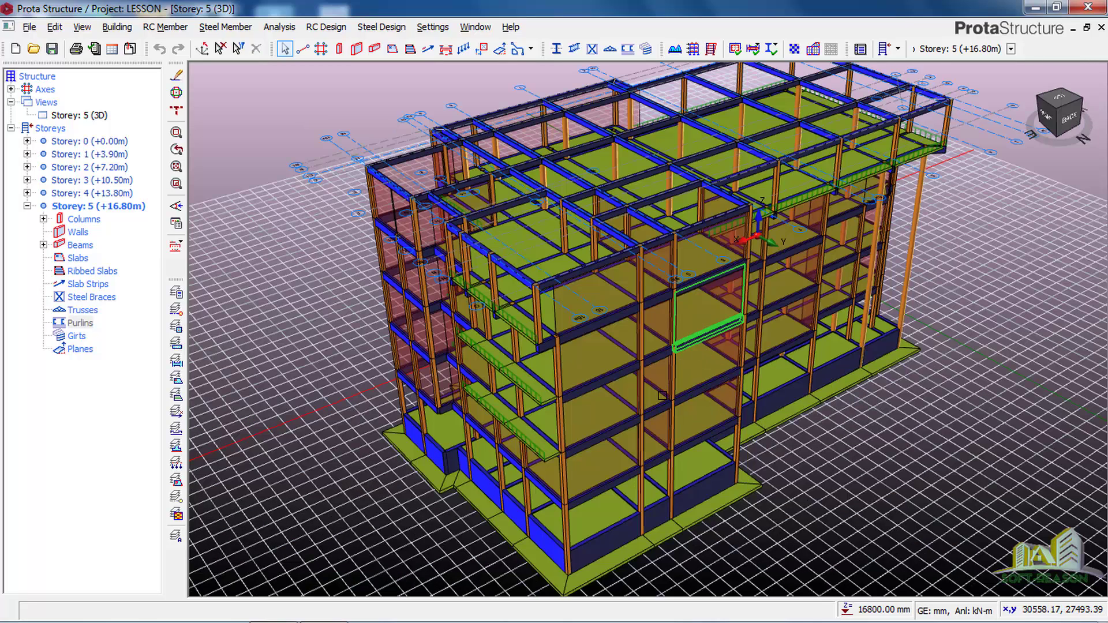
{"action": "mouse_move", "coordinate": [665, 367]}
{"action": "middle_mouse_down"}
{"action": "mouse_move", "coordinate": [671, 355]}
{"action": "mouse_move", "coordinate": [648, 380]}
{"action": "mouse_move", "coordinate": [657, 371]}
{"action": "middle_mouse_up"}
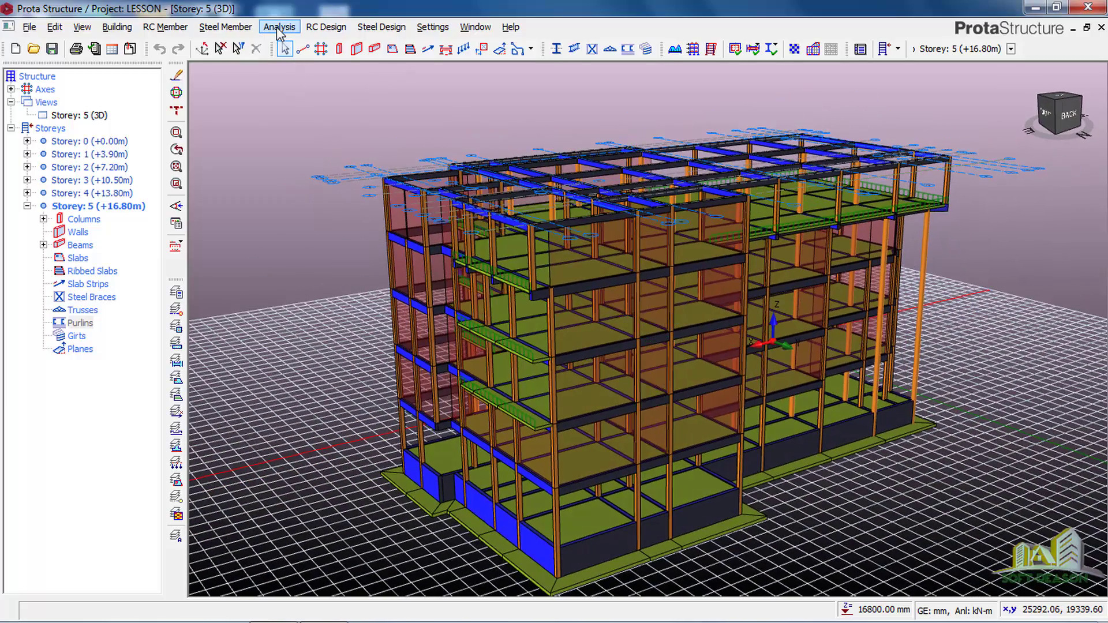
- Bring up FE Floor Analysis for Storey 5, select the Slab stiffness value, and move the dialog left
{"action": "left_click", "coordinate": [278, 30]}
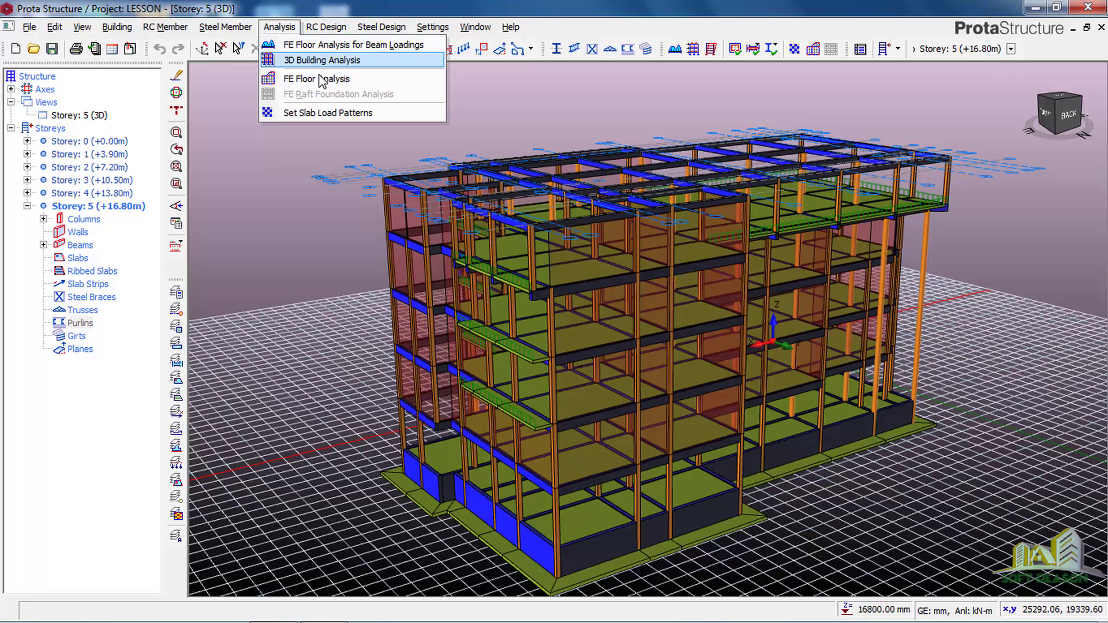
{"action": "left_click", "coordinate": [299, 81]}
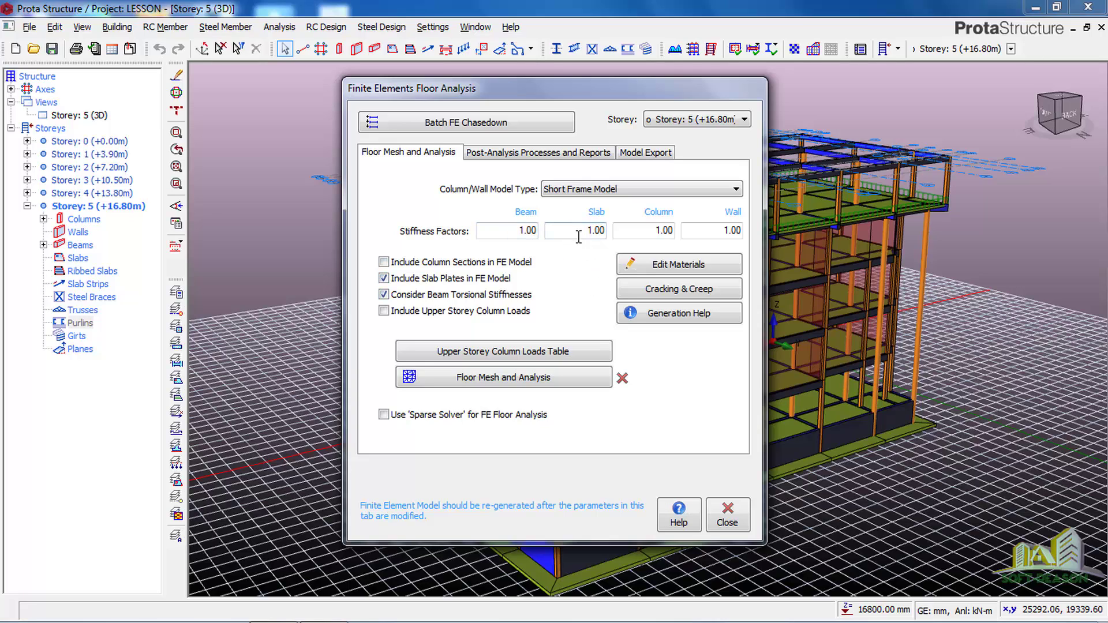
{"action": "left_click_drag", "start_coordinate": [585, 230], "coordinate": [632, 231]}
{"action": "left_click_drag", "start_coordinate": [564, 87], "coordinate": [215, 94]}
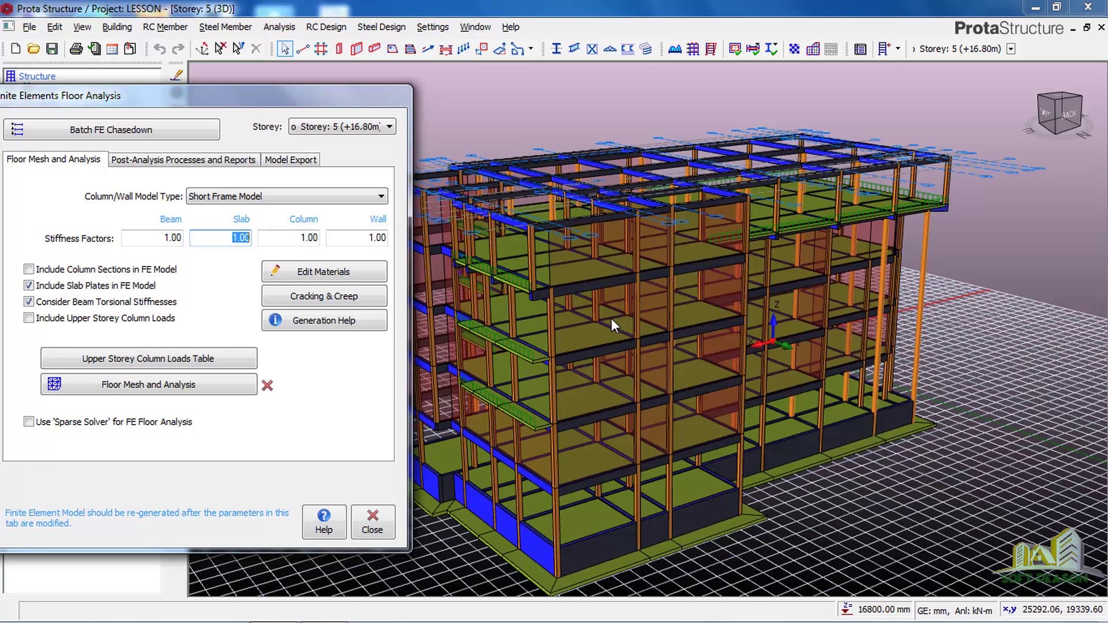
- Enable the sparse solver for FE floor analysis, recentre the dialog, and close it
{"action": "left_click", "coordinate": [29, 422]}
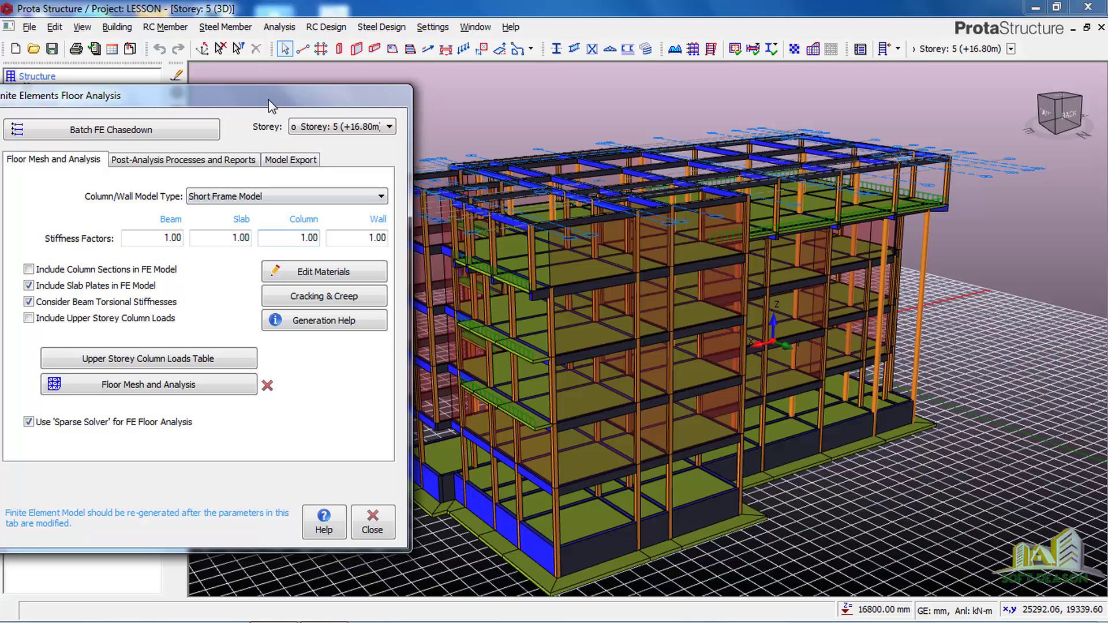
{"action": "left_click_drag", "start_coordinate": [255, 100], "coordinate": [560, 85]}
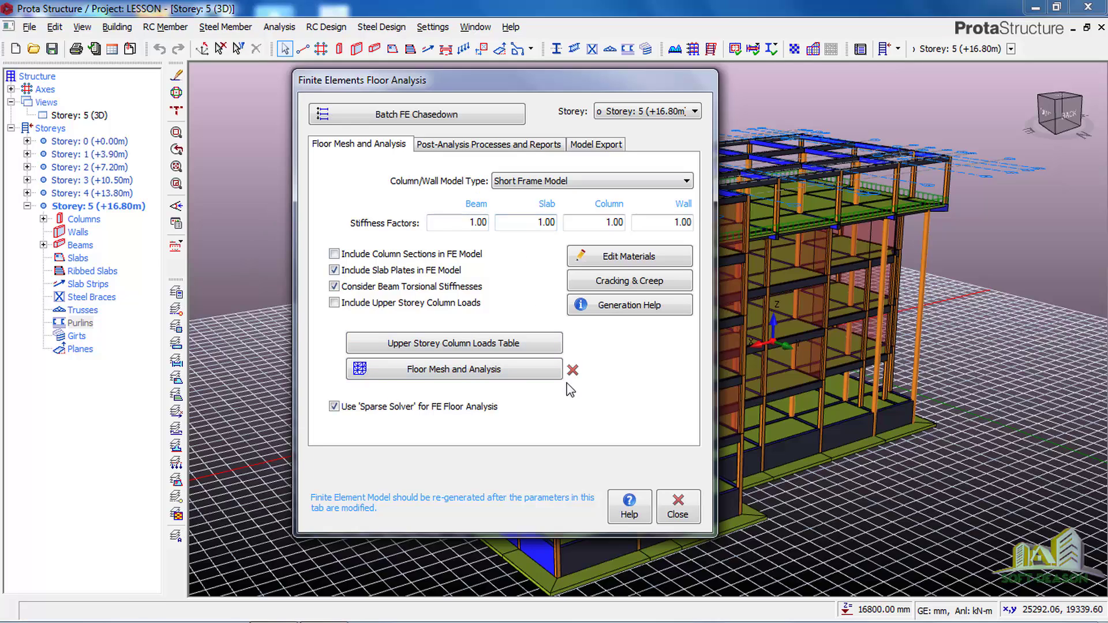
{"action": "left_click", "coordinate": [658, 502]}
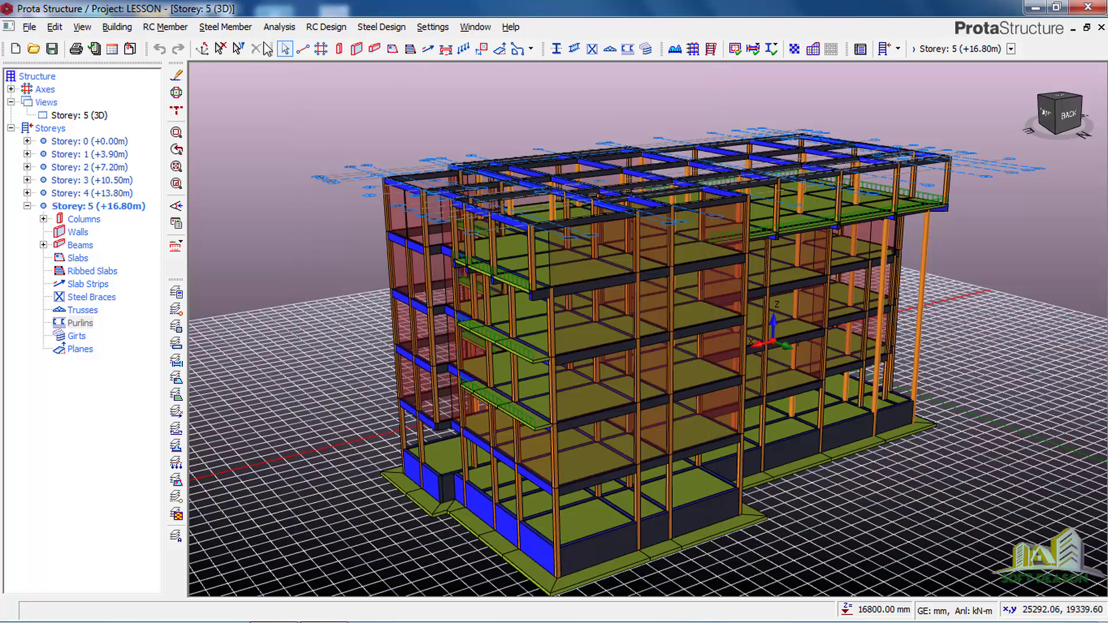
- Set Rigid Zones to Reduced by 25% in the 3D Building Analysis Model Options, then close
{"action": "left_click", "coordinate": [277, 28]}
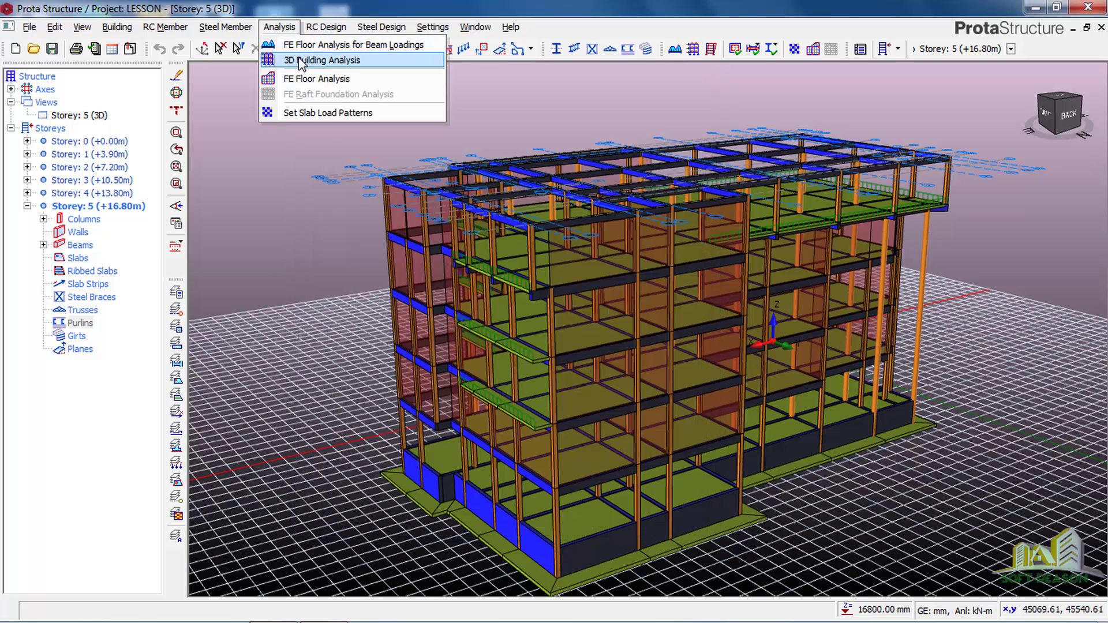
{"action": "left_click", "coordinate": [301, 62]}
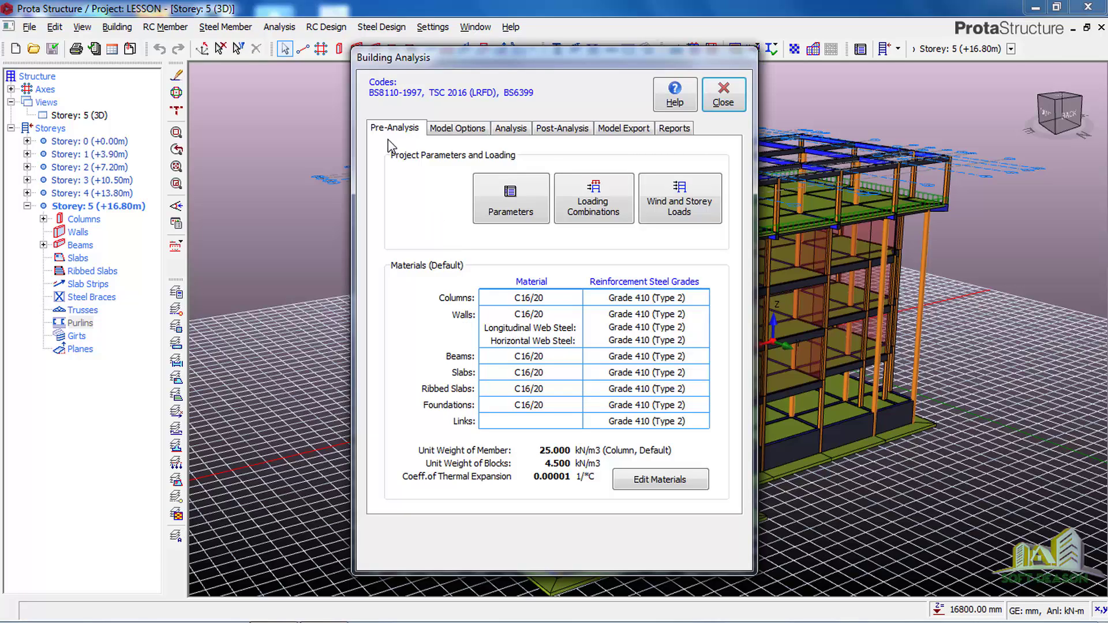
{"action": "left_click", "coordinate": [458, 129]}
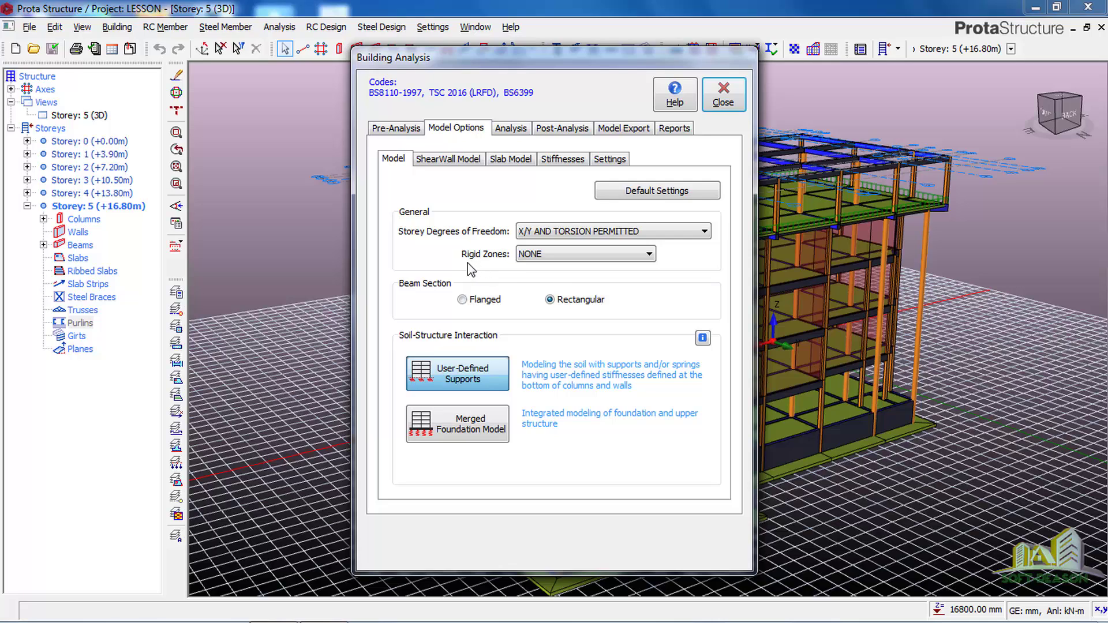
{"action": "left_click", "coordinate": [567, 255]}
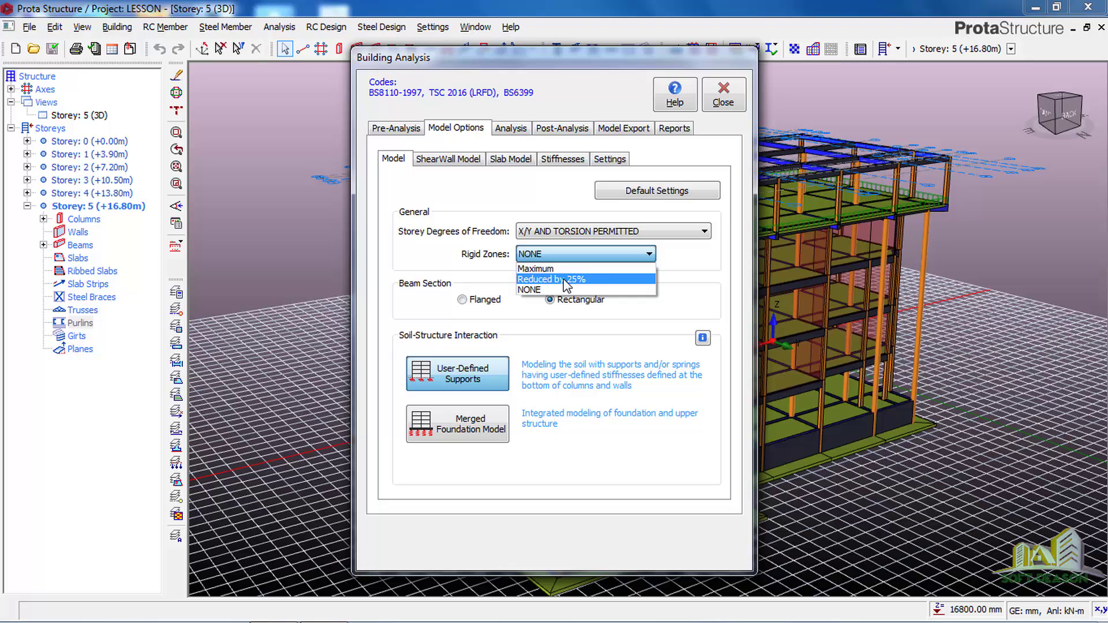
{"action": "left_click", "coordinate": [569, 279]}
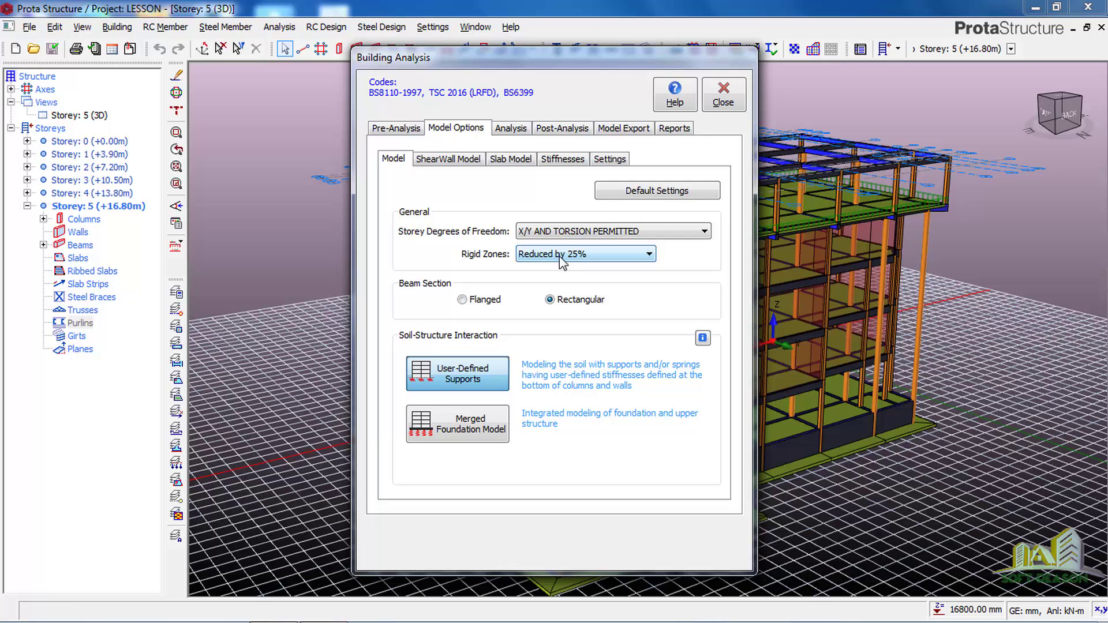
{"action": "left_click", "coordinate": [723, 104]}
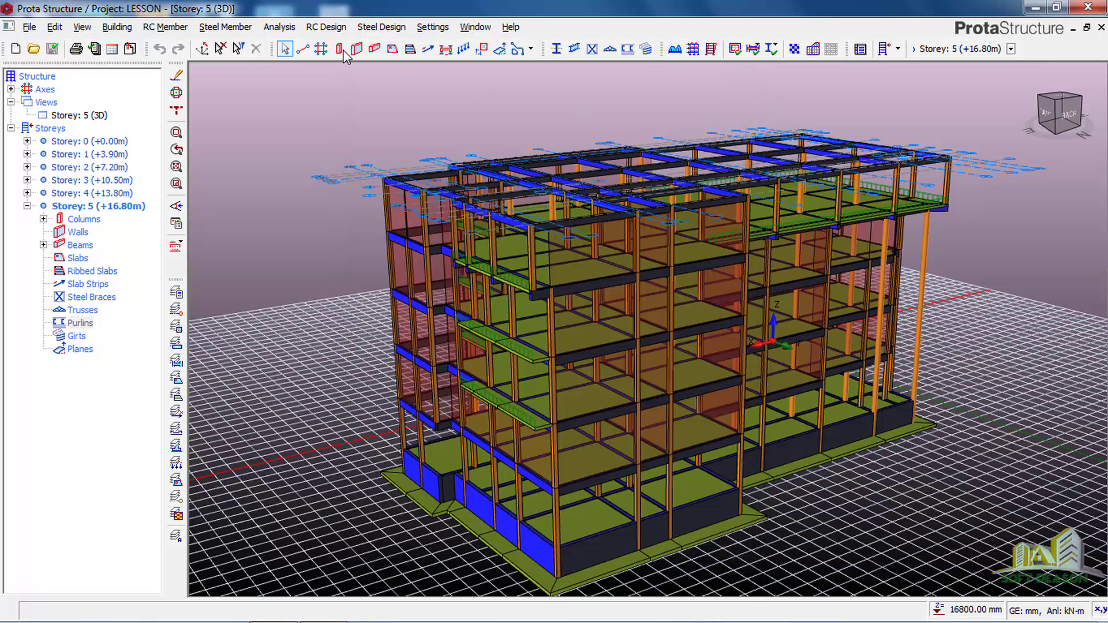
- In the FE Floor Analysis settings, replace the slab stiffness factor with 0.5
{"action": "left_click", "coordinate": [279, 27]}
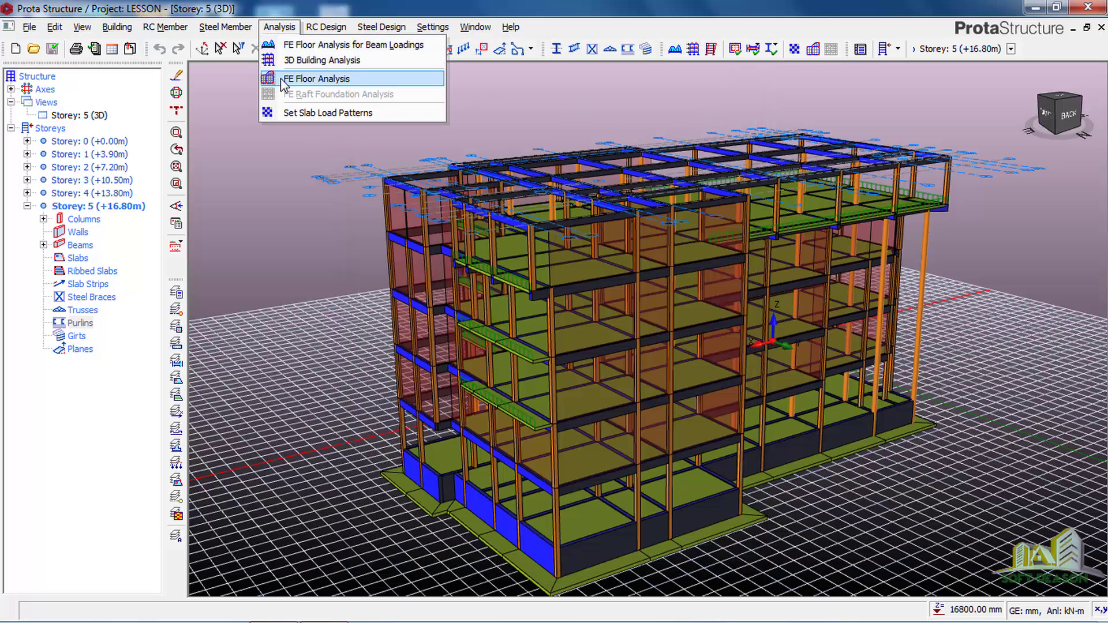
{"action": "left_click", "coordinate": [285, 81]}
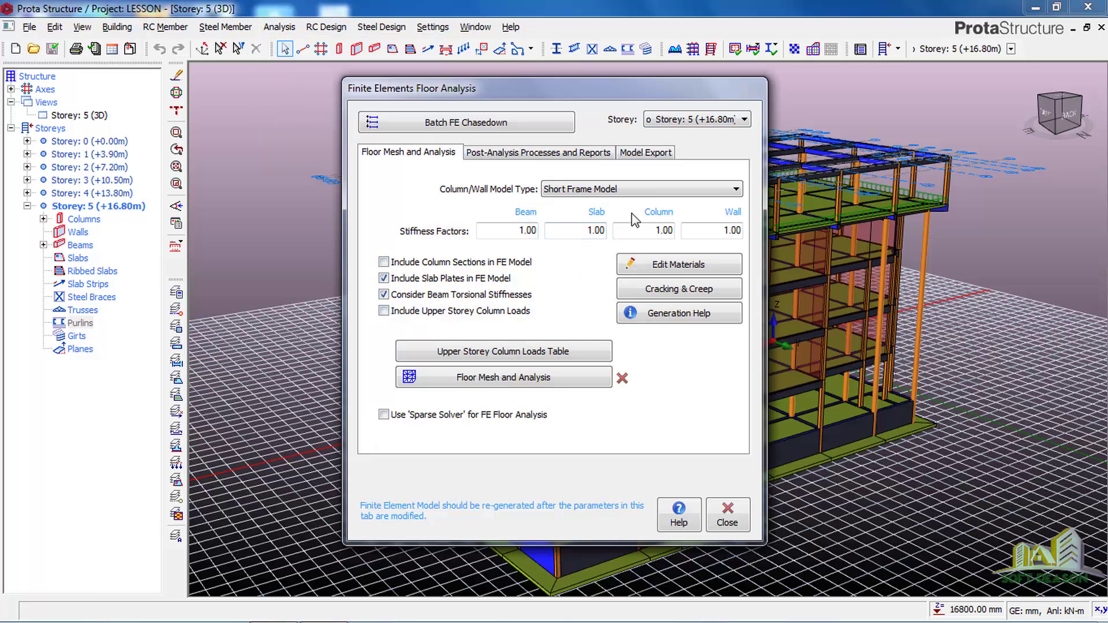
{"action": "double_click", "coordinate": [587, 229]}
{"action": "left_click_drag", "start_coordinate": [587, 229], "coordinate": [611, 227]}
{"action": "type", "text": "0."}
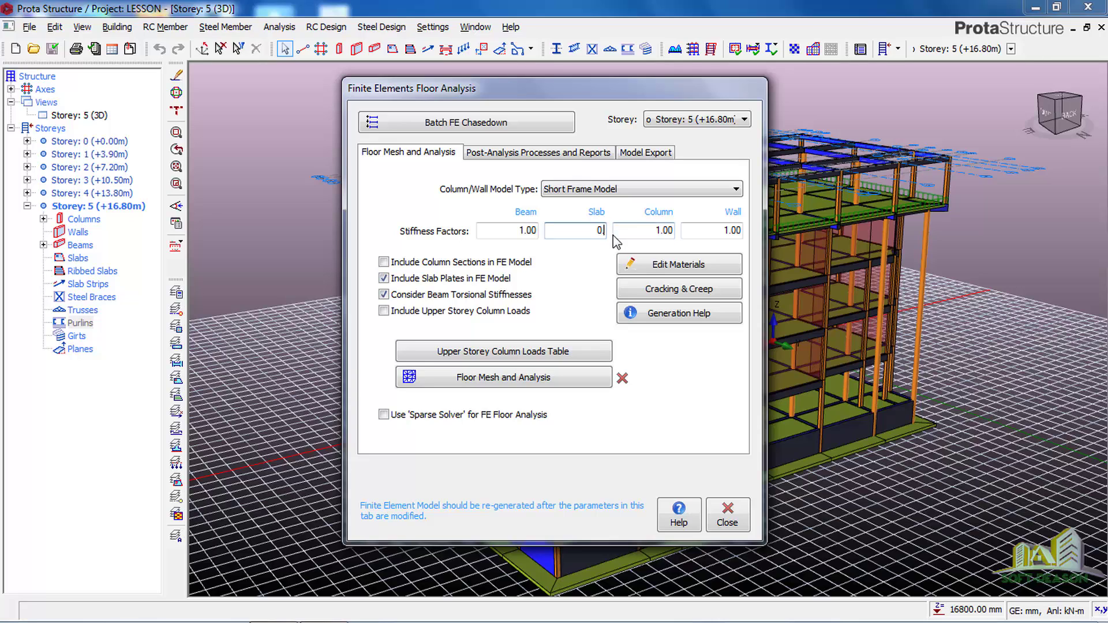
{"action": "type", "text": "5"}
- Turn the Use 'Sparse Solver' option on and back off, leaving it disabled
{"action": "left_click_drag", "start_coordinate": [613, 97], "coordinate": [443, 89]}
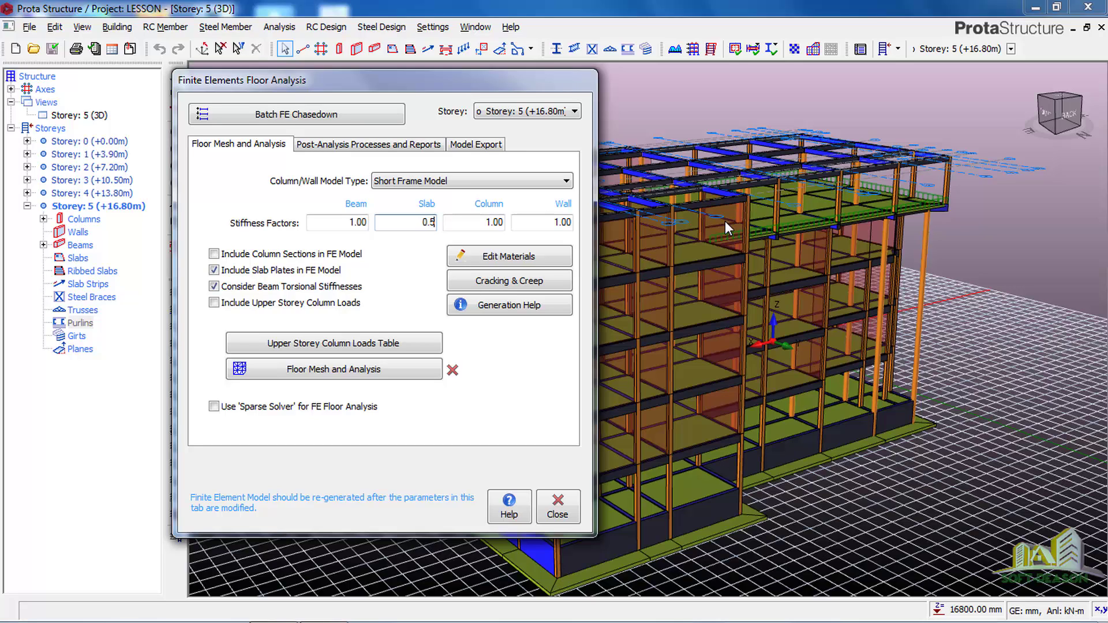
{"action": "left_click", "coordinate": [213, 406]}
{"action": "left_click", "coordinate": [213, 407]}
{"action": "left_click", "coordinate": [285, 122]}
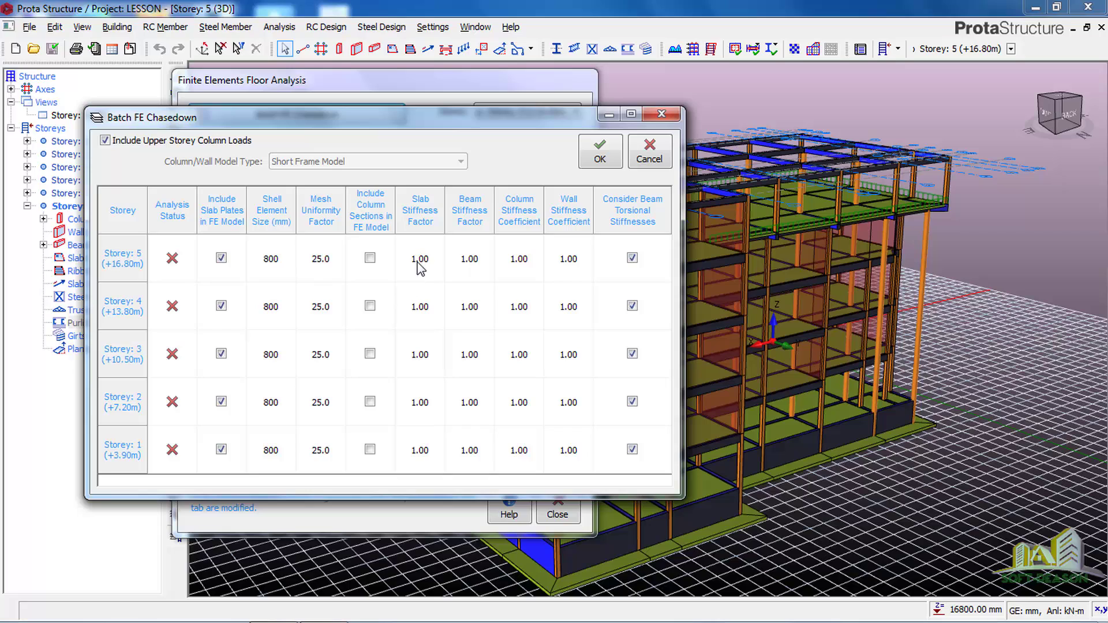
{"action": "left_click", "coordinate": [430, 211]}
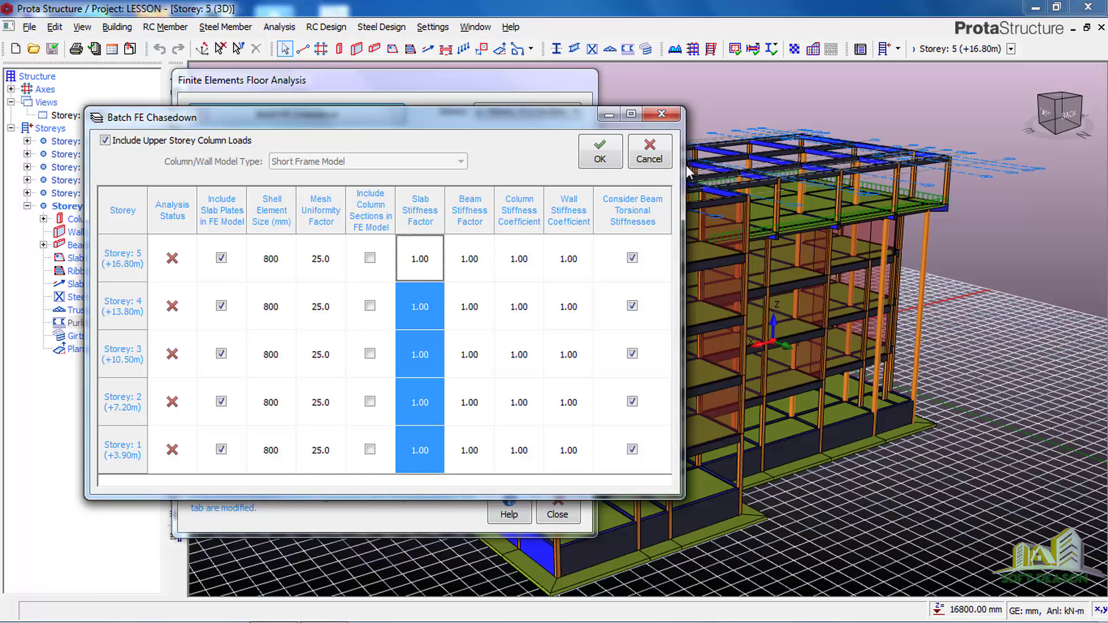
{"action": "left_click", "coordinate": [667, 161]}
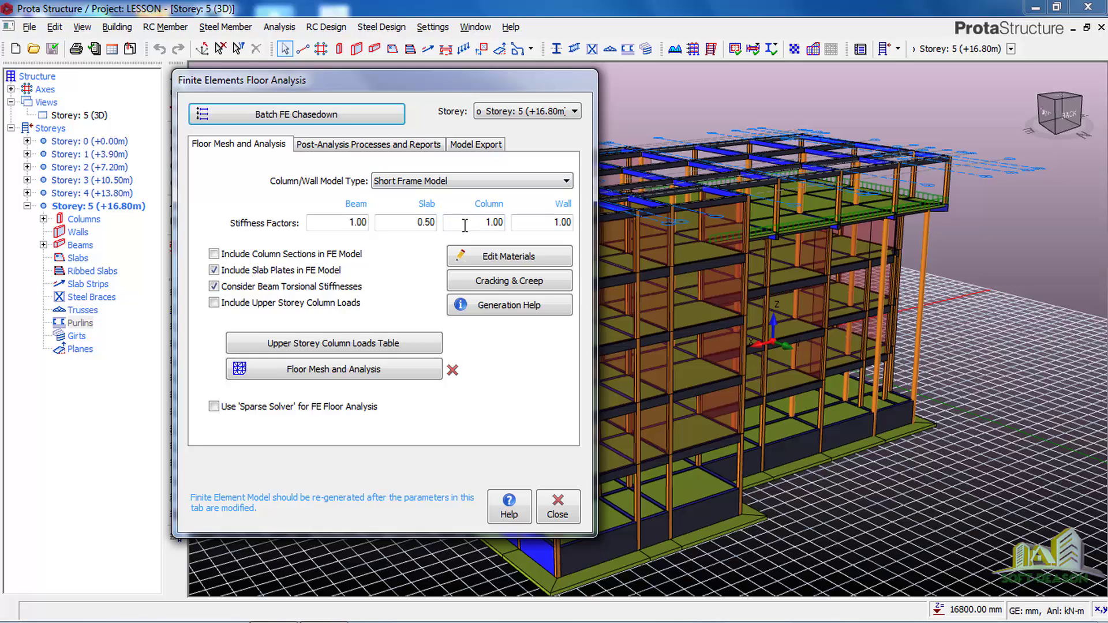
- Close the Finite Elements Floor Analysis dialog with Storey 5 slab stiffness kept at 0.50
{"action": "left_click", "coordinate": [545, 510]}
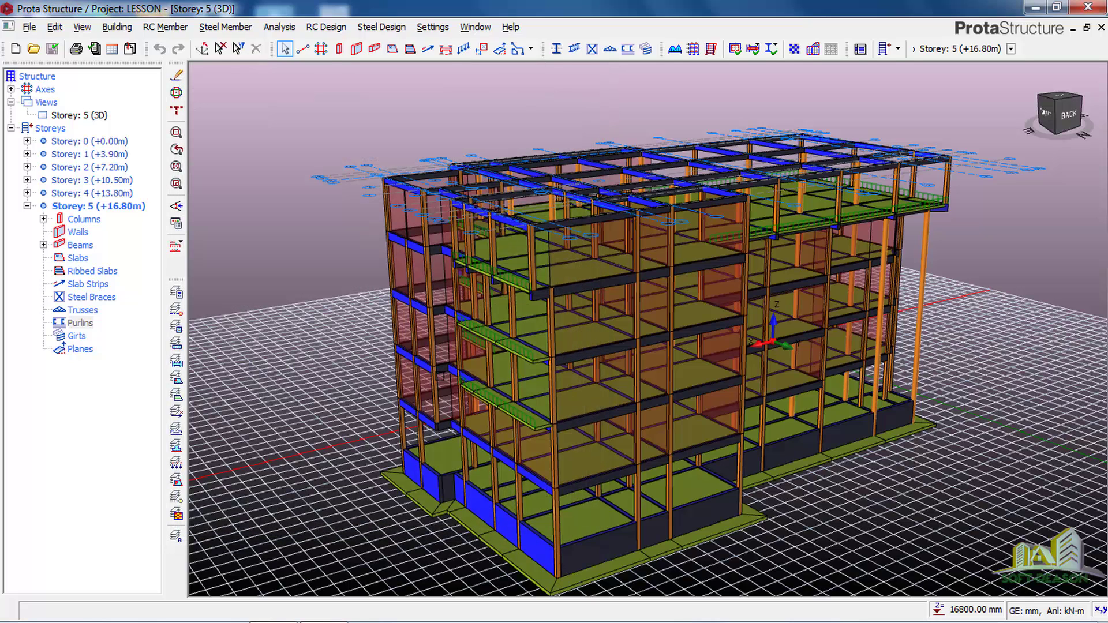